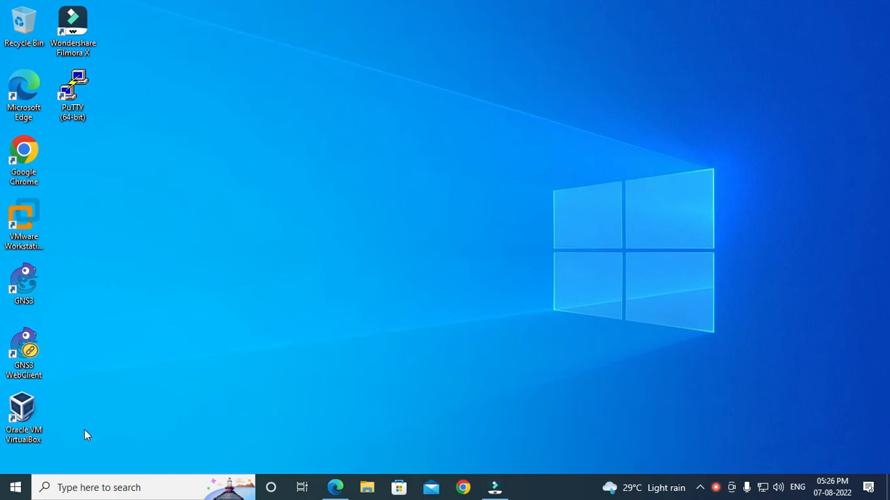
Launch VirtualBox and begin a new Linux, Ubuntu 64-bit machine named Ubuntu, choosing Other... for its folder
double_click(24, 417)
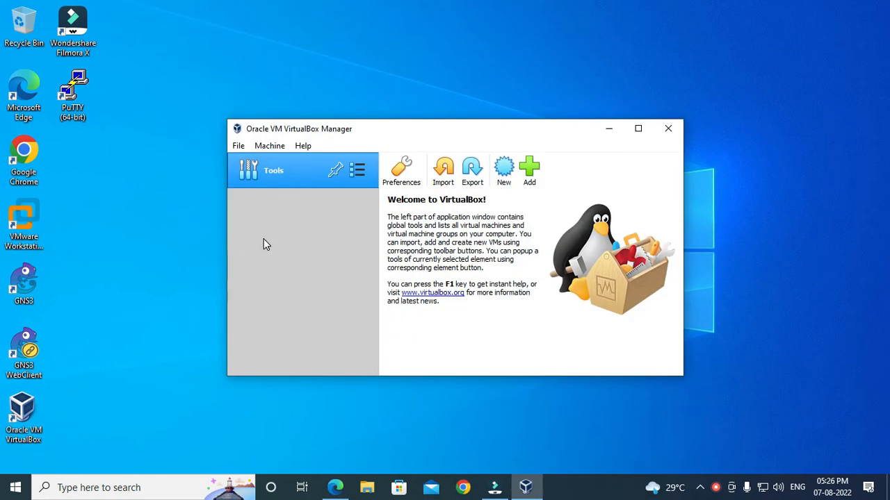
left_click(506, 174)
left_click(404, 261)
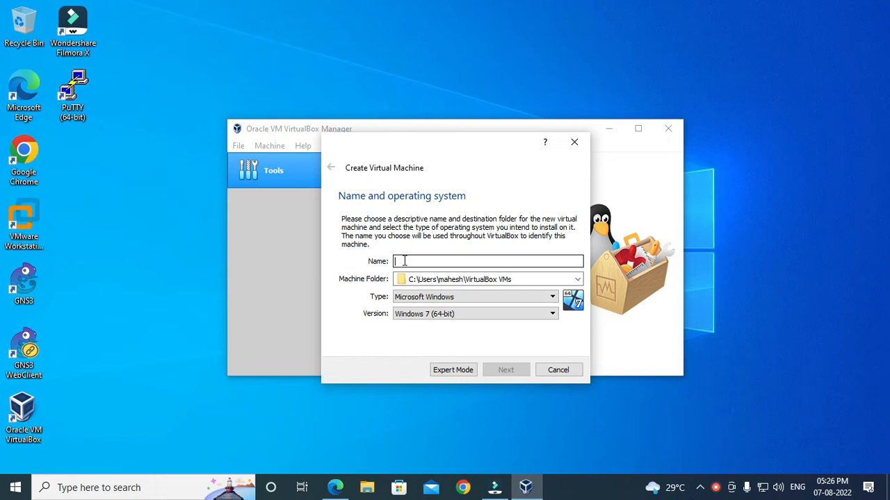
type("Ubuntu")
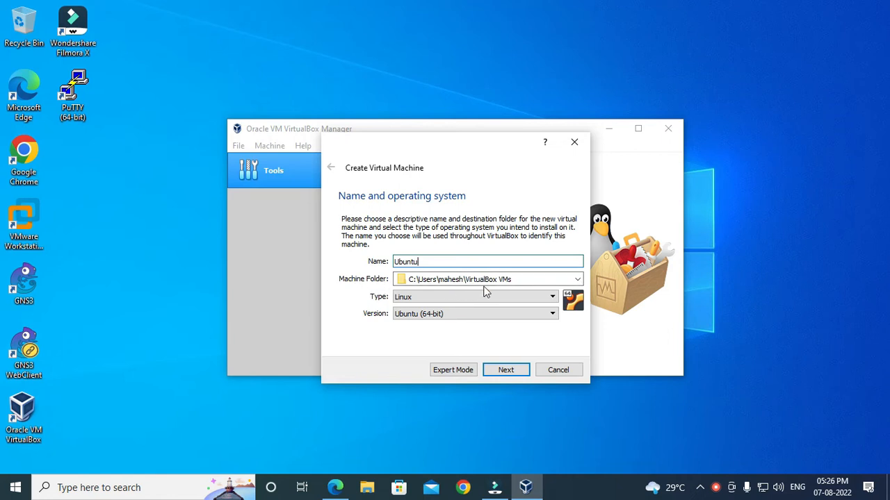
left_click(578, 278)
Set the machine folder to F:\VirtualBoxVM\Ubuntu
left_click(459, 304)
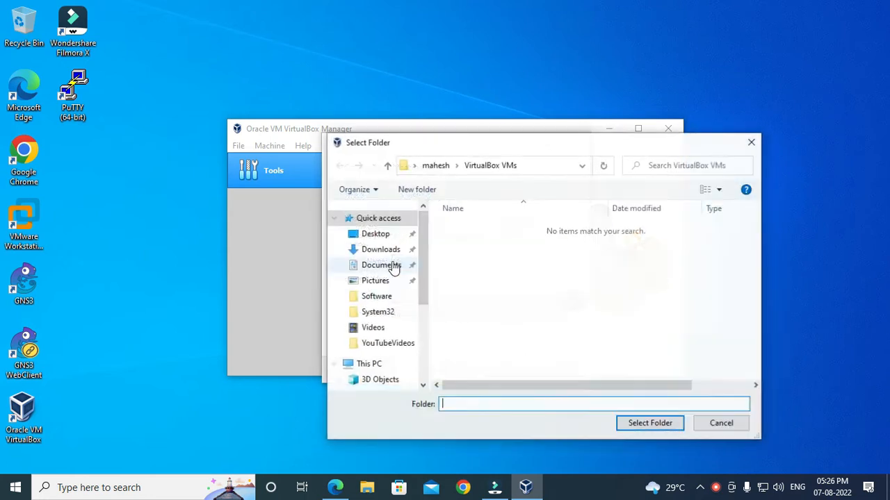
left_click_drag(422, 278, 417, 362)
left_click(408, 353)
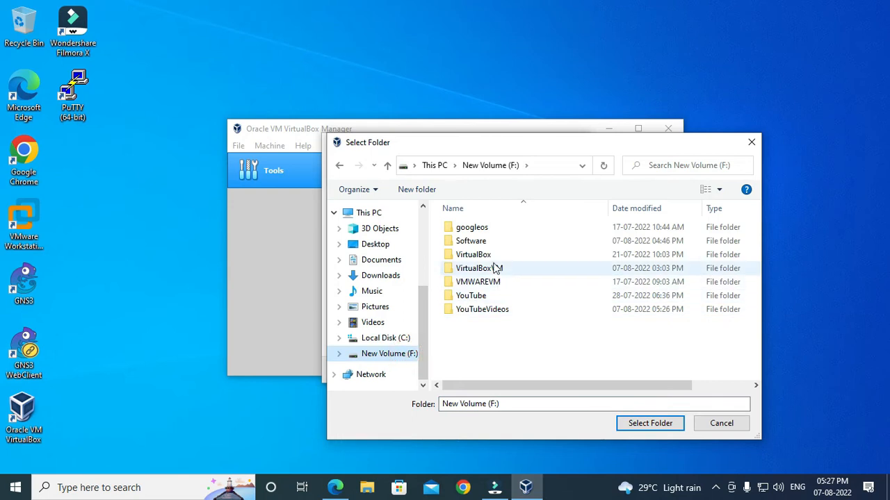
double_click(475, 269)
double_click(468, 228)
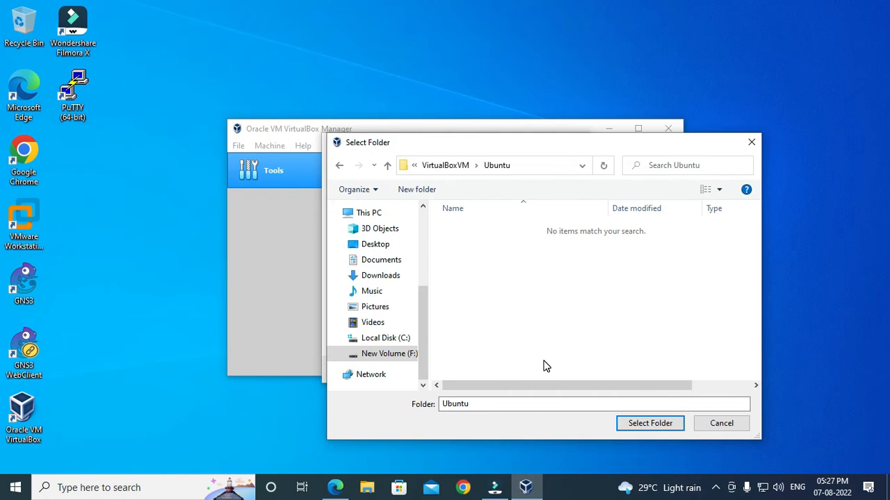
left_click(653, 423)
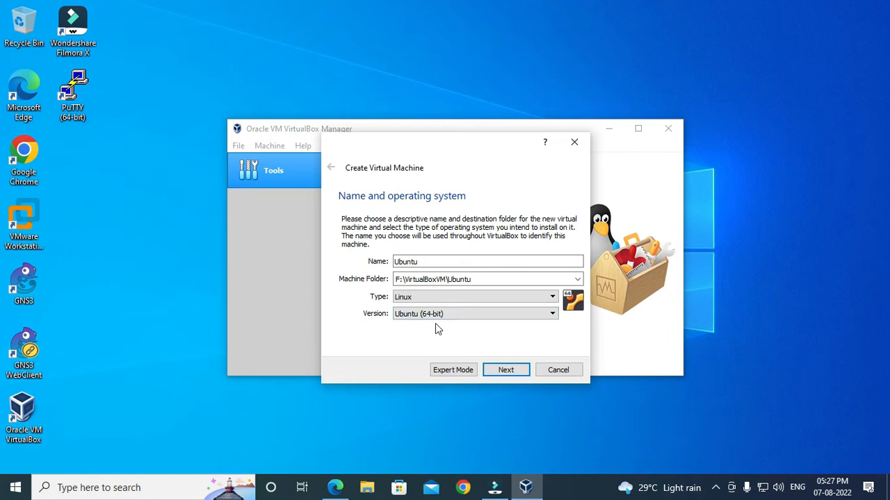
Allocate 5040 MB of memory to the Ubuntu machine
left_click(511, 372)
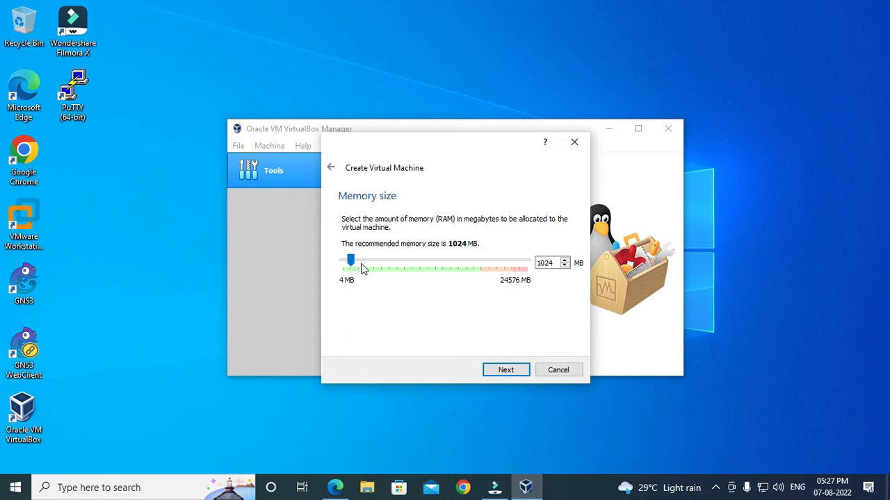
left_click_drag(350, 260, 404, 260)
left_click_drag(405, 263, 385, 270)
left_click_drag(381, 264, 381, 265)
Choose 'Create a virtual hard disk now' for the machine and start the disk wizard
left_click(505, 373)
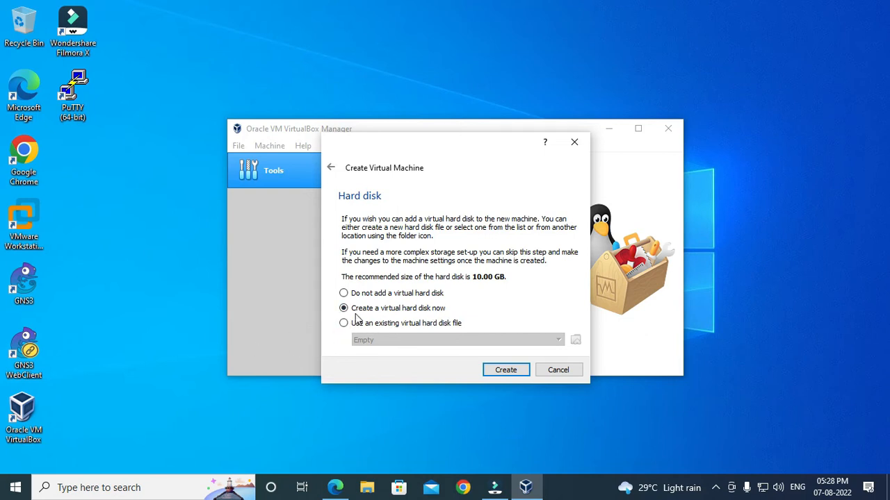
left_click(426, 310)
left_click(369, 324)
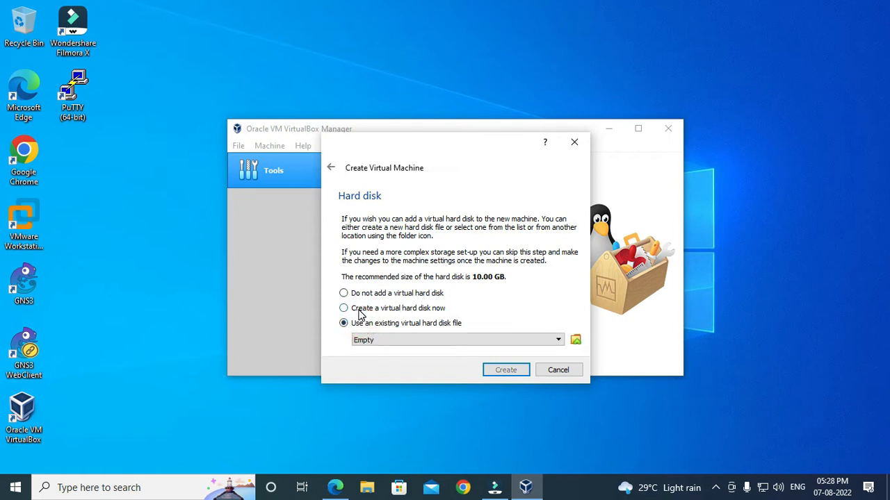
left_click(360, 311)
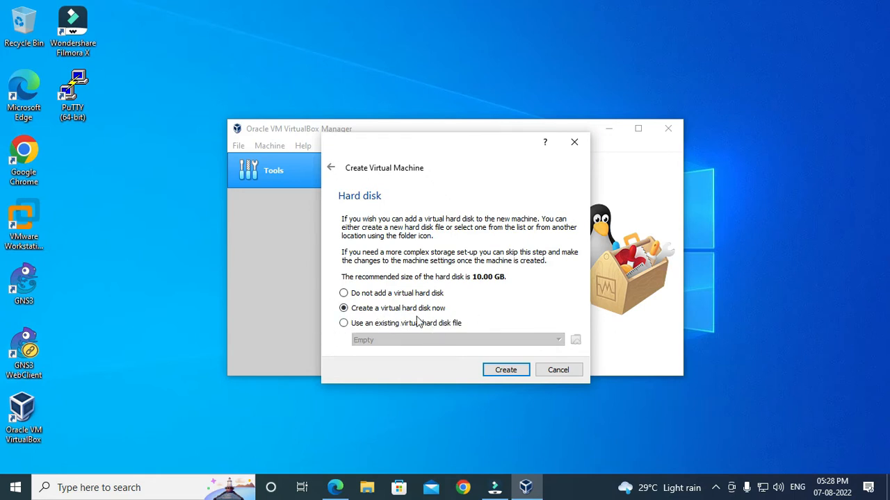
left_click(507, 373)
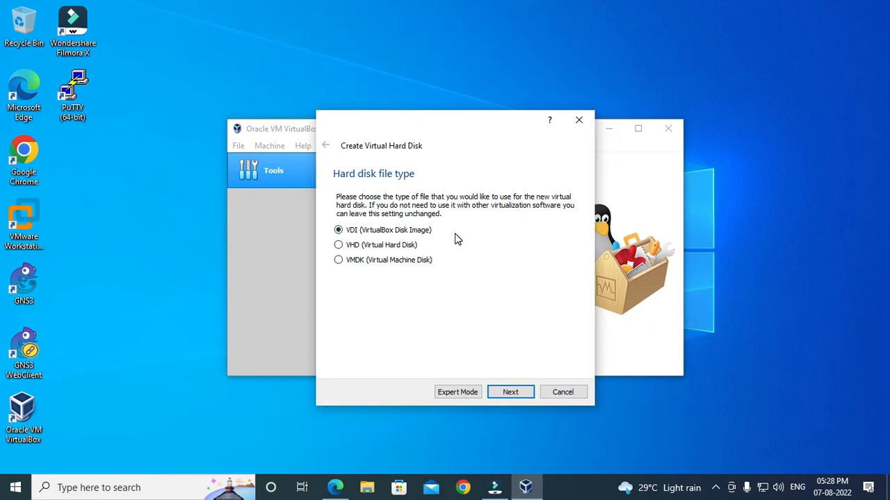
Make the new disk a dynamically allocated VDI image
left_click(359, 230)
left_click(524, 394)
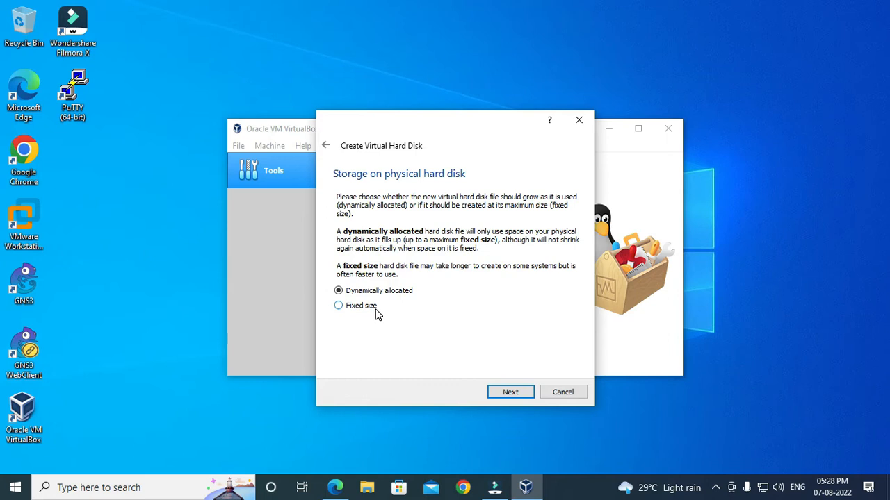
left_click(397, 291)
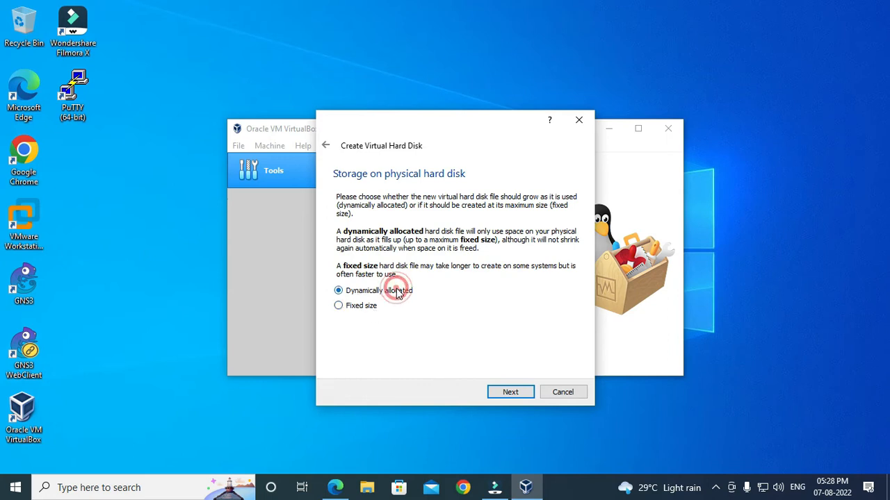
left_click(511, 394)
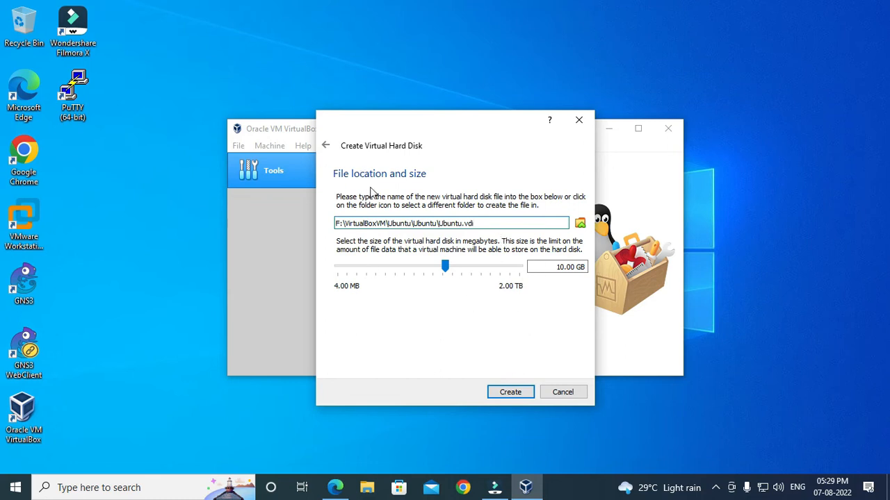
Create the disk as F:\VirtualBoxVM\Ubuntu\Ubuntu.vdi at 10.00 GB, leaving the size unchanged
left_click(531, 270)
double_click(564, 267)
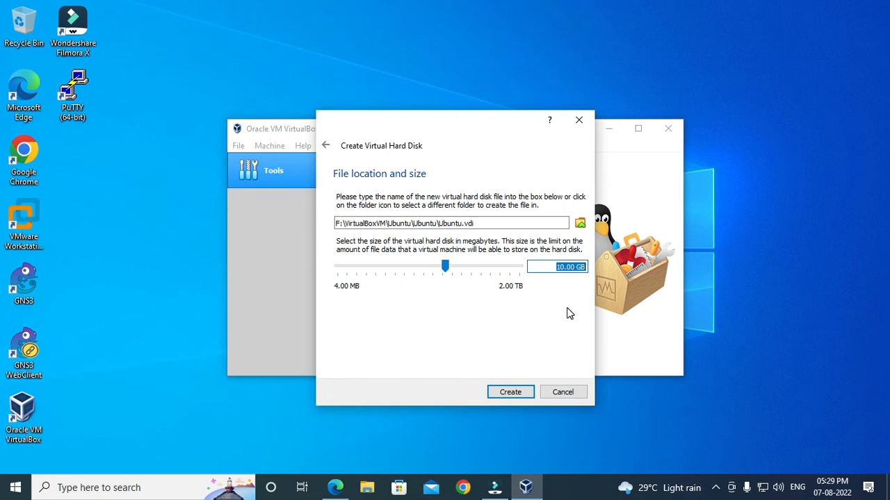
left_click(553, 269)
left_click_drag(554, 267, 587, 267)
left_click(530, 353)
left_click(510, 392)
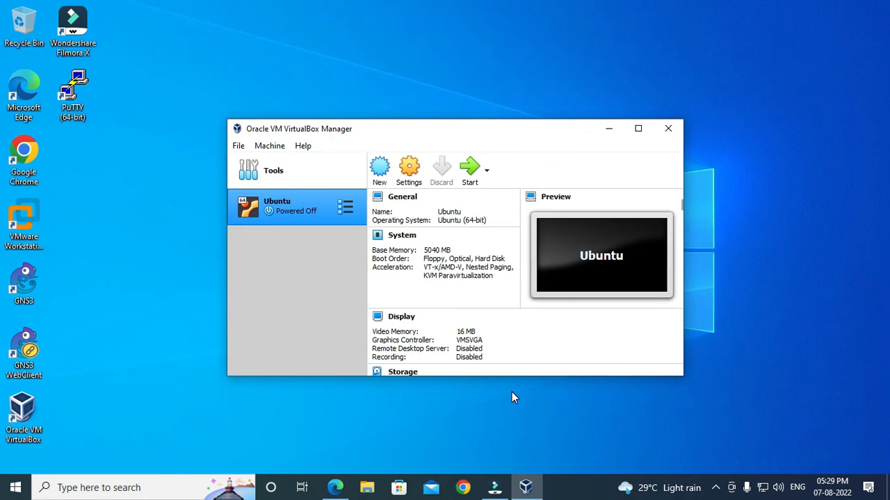
In Ubuntu's System settings, uncheck Floppy and order boot as Optical, then Hard Disk
right_click(285, 213)
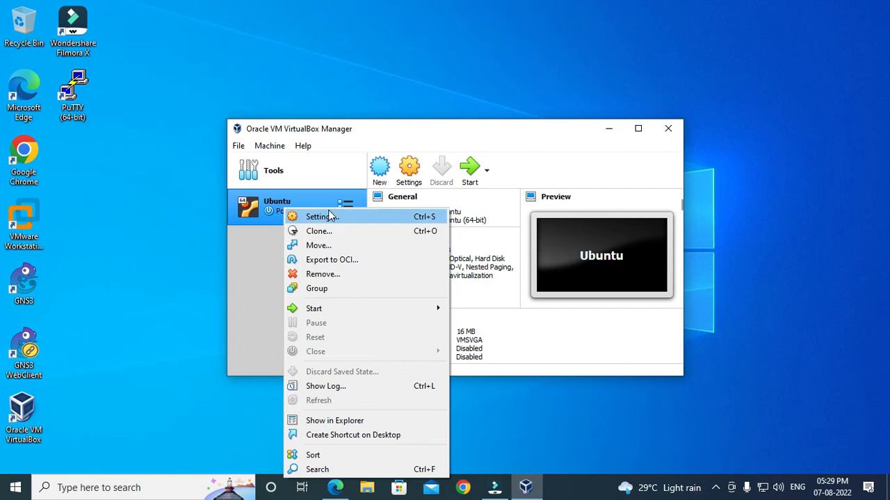
left_click(325, 218)
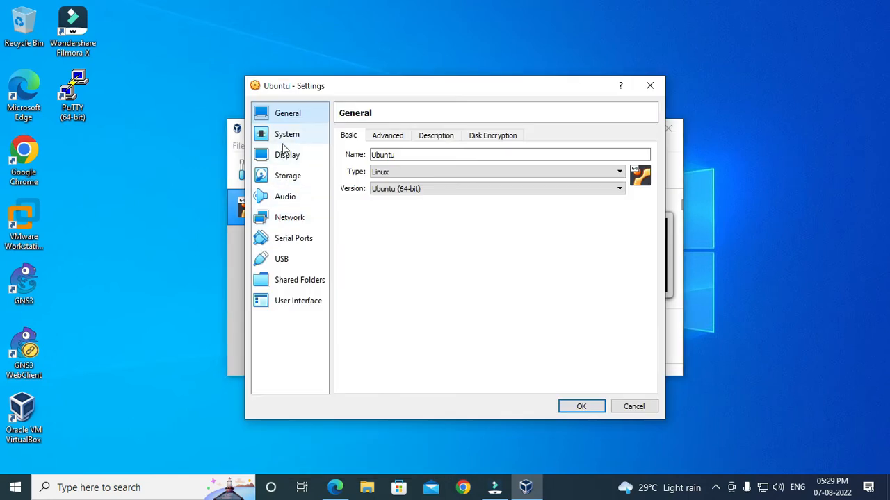
left_click(284, 136)
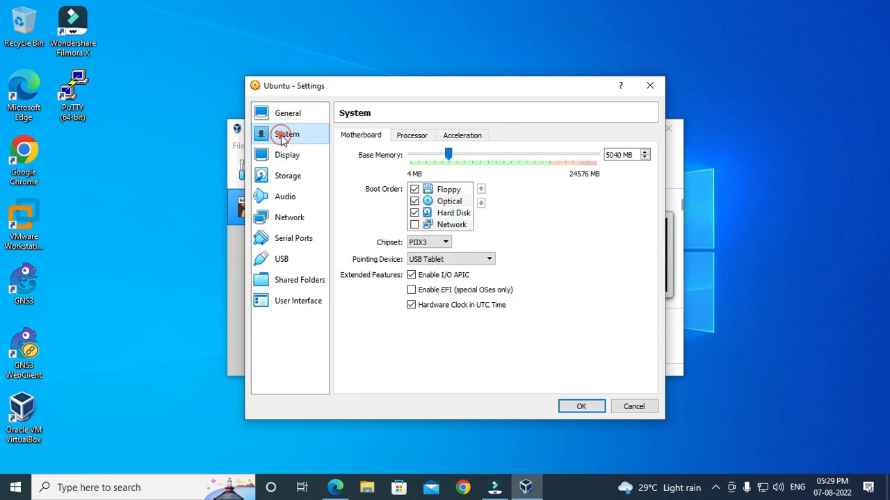
left_click(415, 189)
left_click(449, 202)
left_click(480, 190)
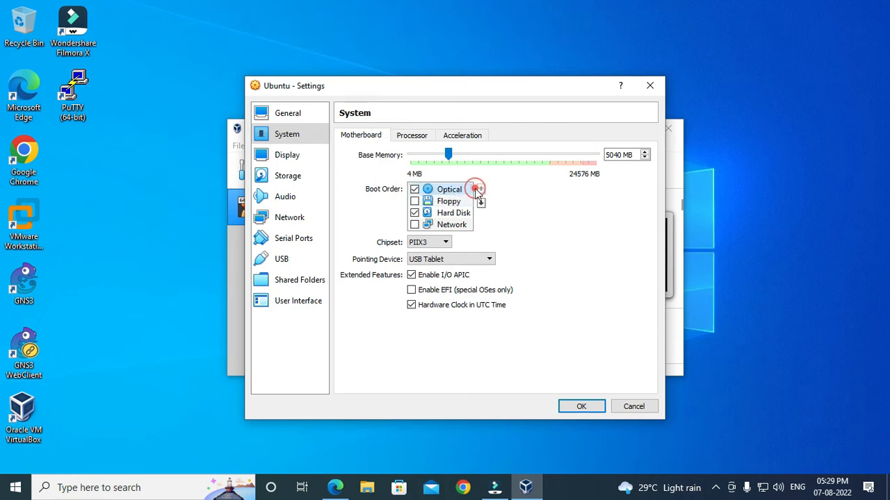
left_click(448, 213)
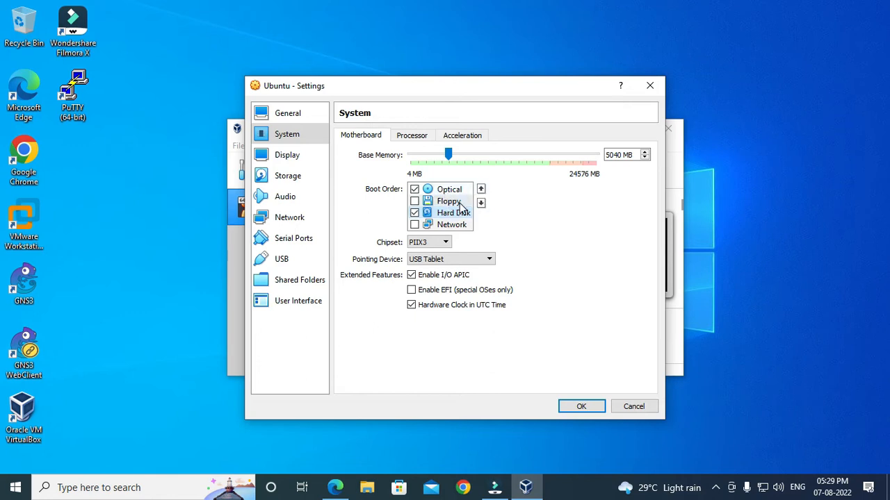
left_click(455, 213)
left_click(481, 189)
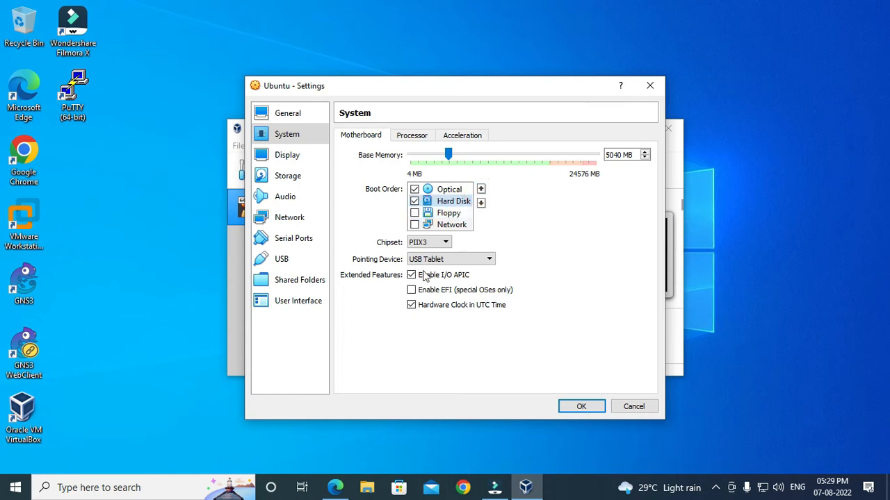
left_click(289, 156)
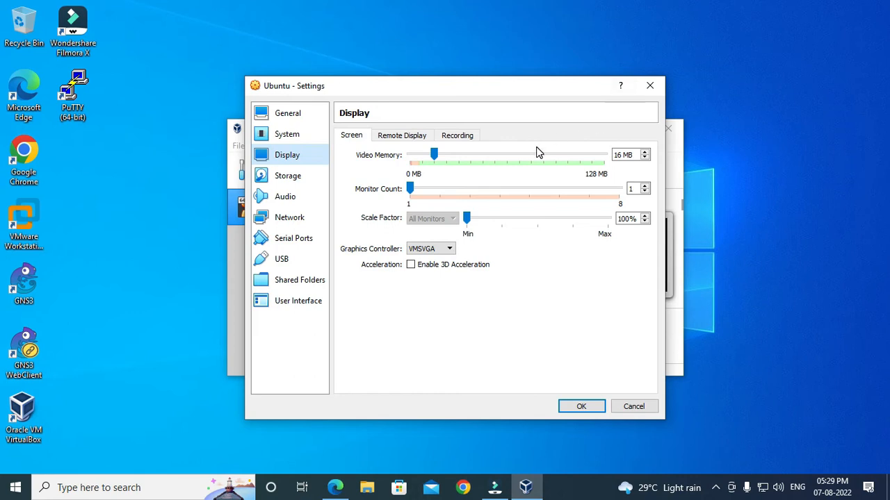
Attach ubuntu-22.04-desktop-amd64.iso from F:\Software to the empty optical drive
left_click(301, 179)
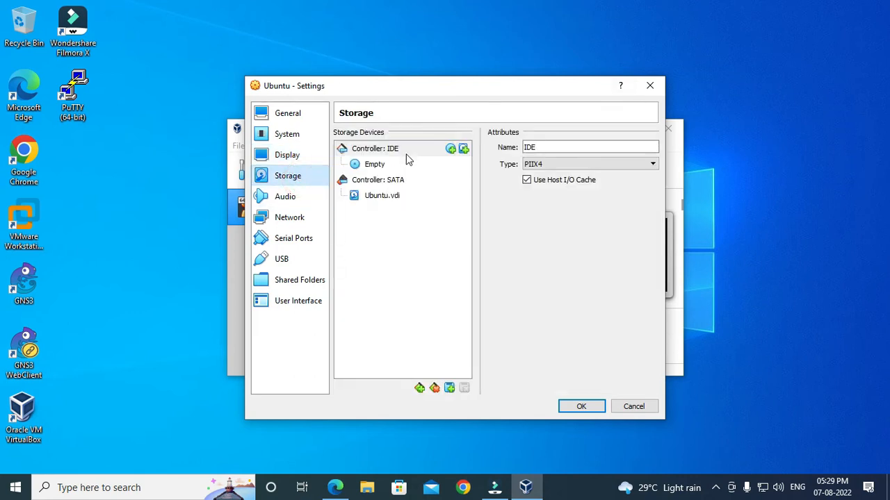
left_click(375, 165)
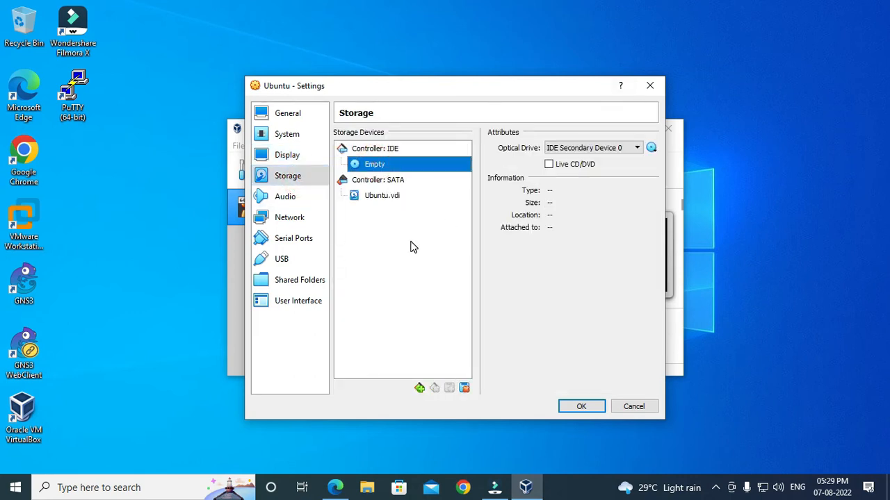
left_click(651, 149)
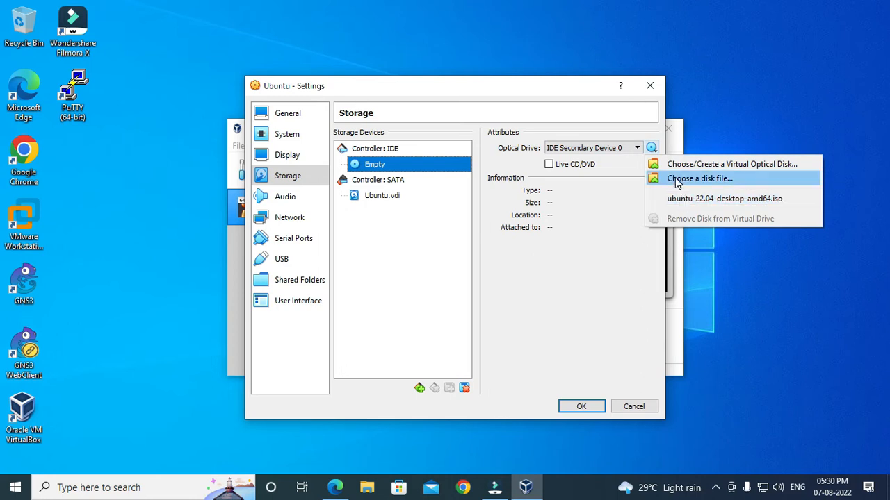
left_click(678, 180)
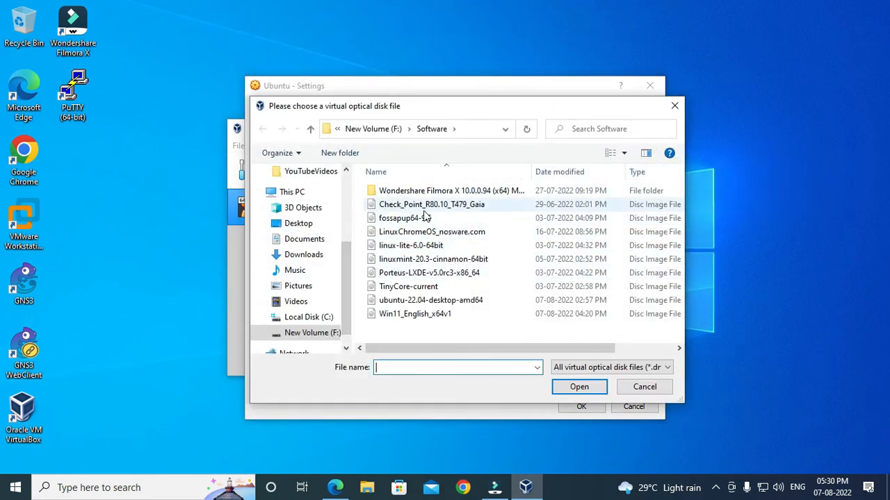
left_click(410, 303)
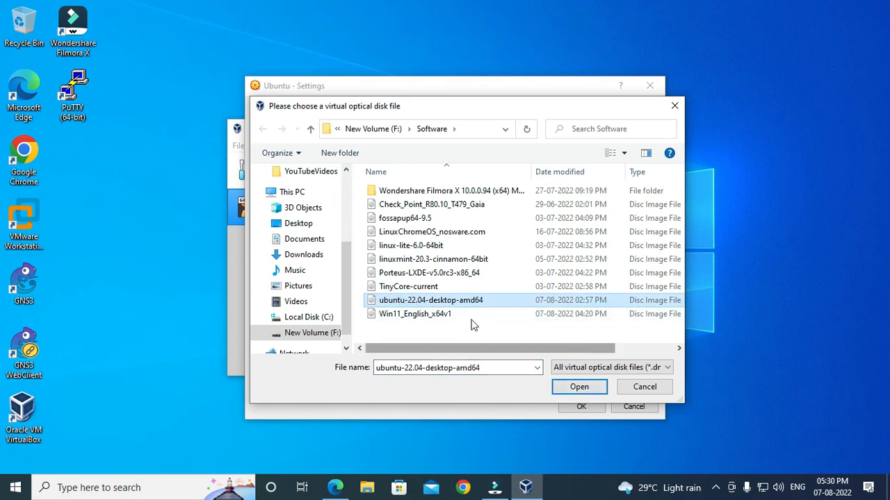
left_click(579, 387)
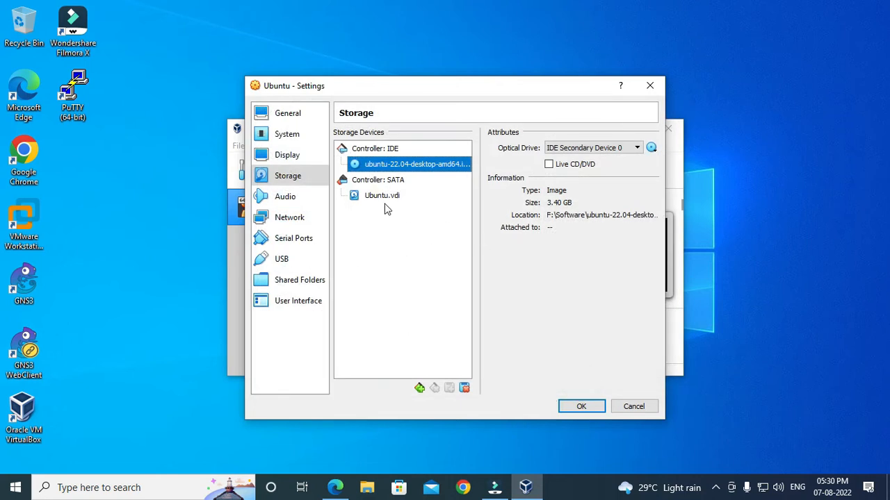
Disable audio and set the network adapter to Bridged Adapter on the Realtek PCIe GbE Family Controller
left_click(291, 200)
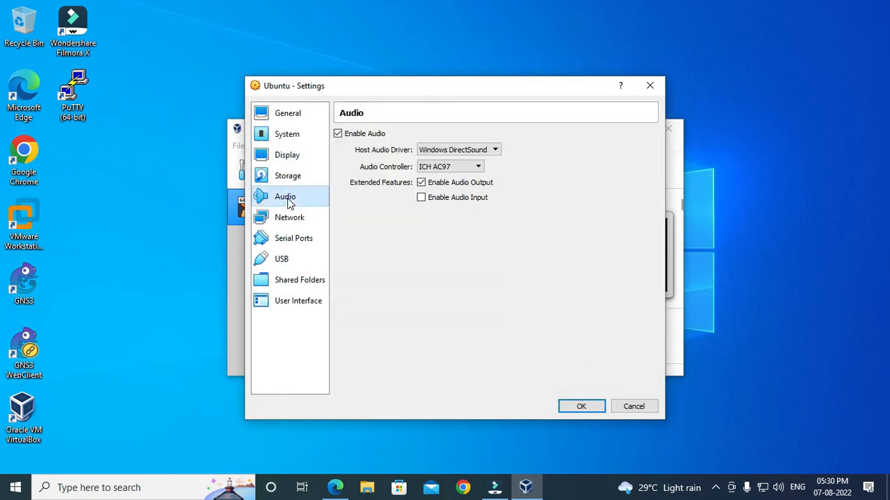
left_click(339, 134)
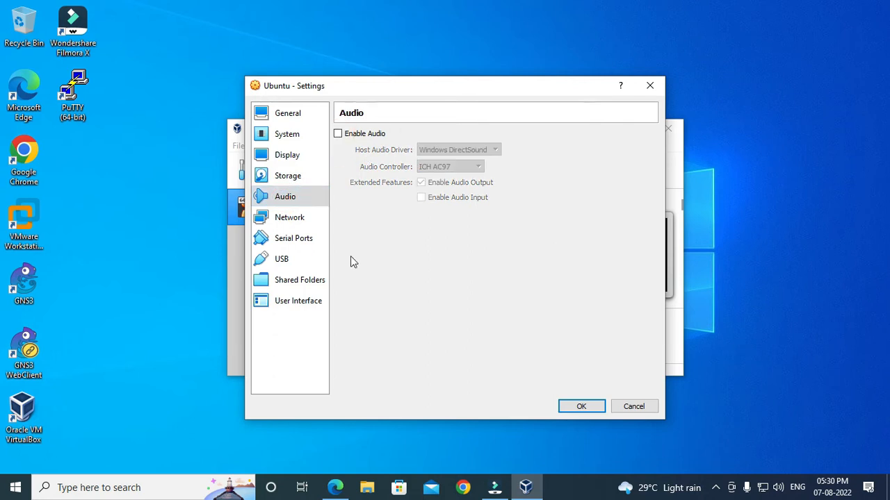
left_click(288, 222)
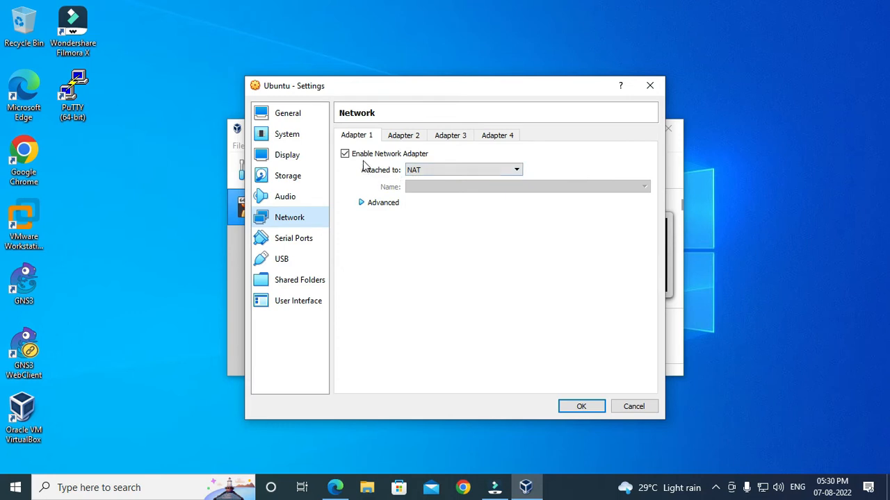
left_click(432, 173)
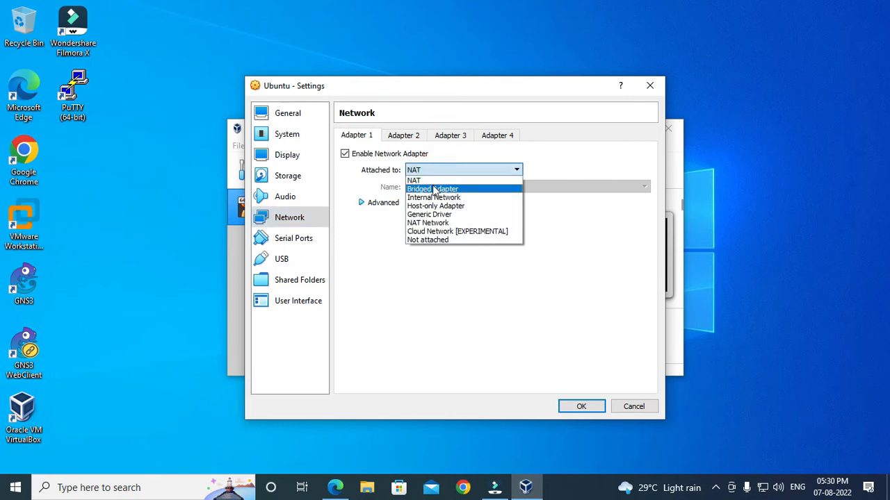
left_click(431, 190)
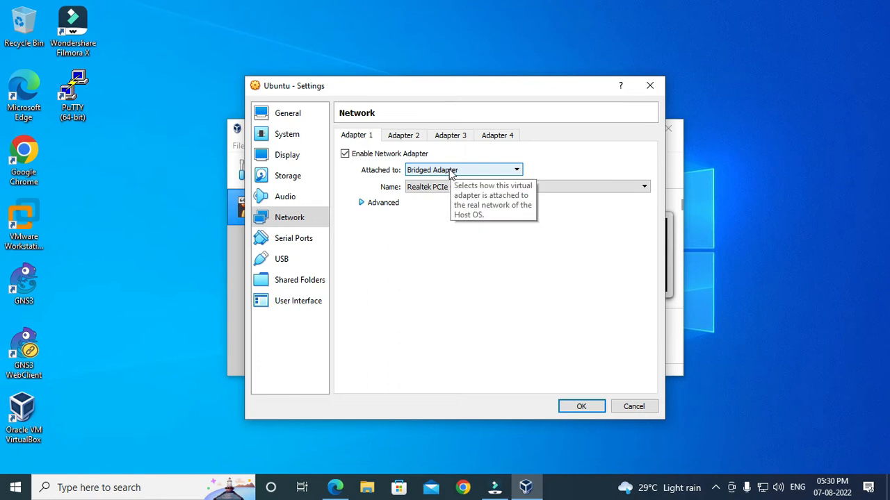
left_click(451, 172)
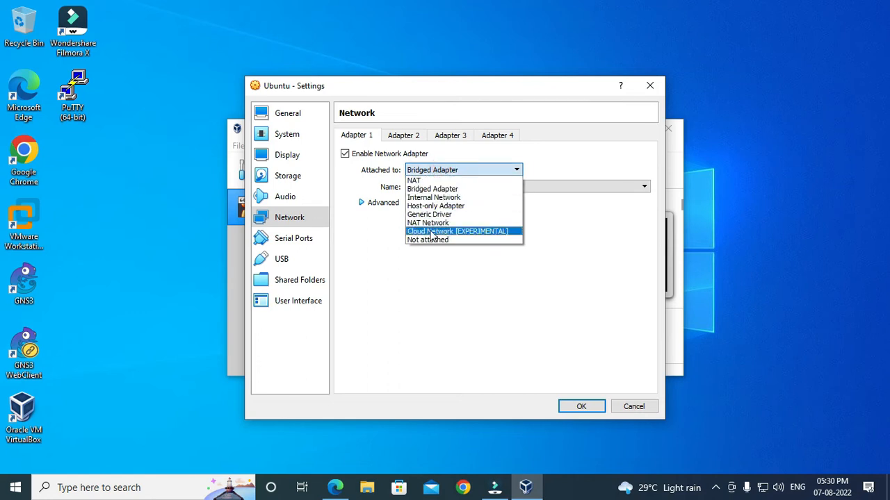
left_click(420, 190)
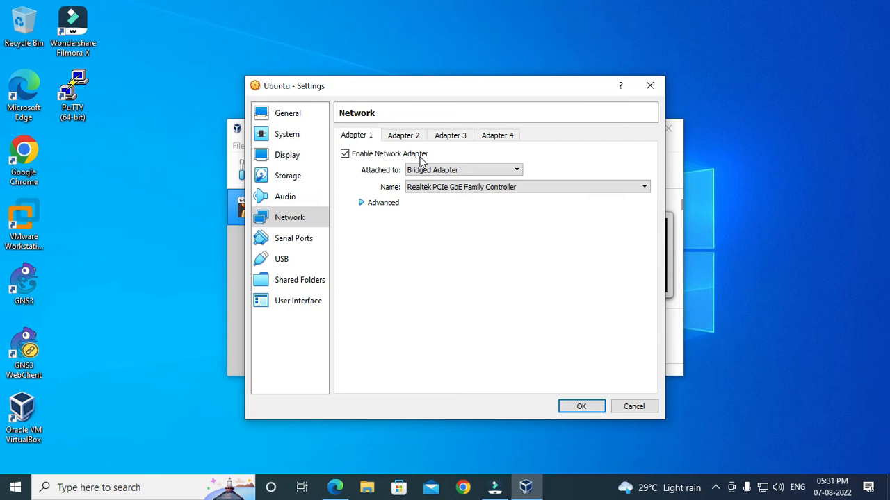
left_click(437, 171)
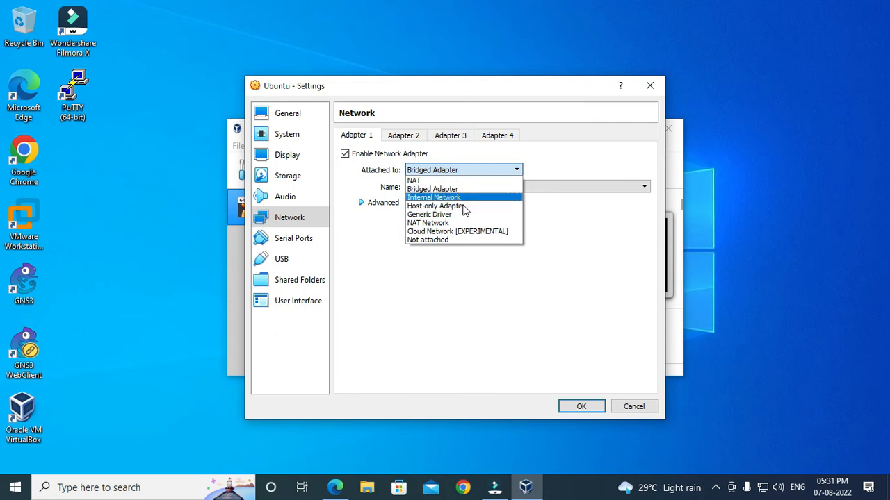
left_click(428, 189)
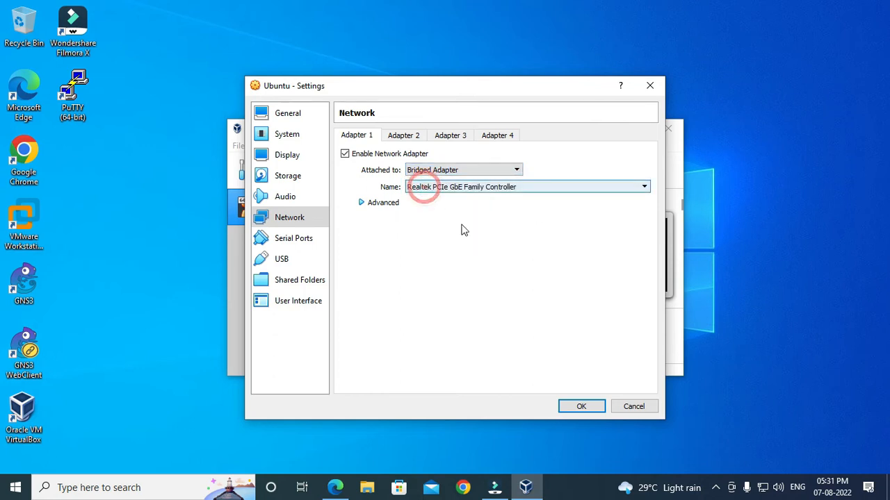
Disable the USB controller and save the Ubuntu machine's settings
left_click(298, 241)
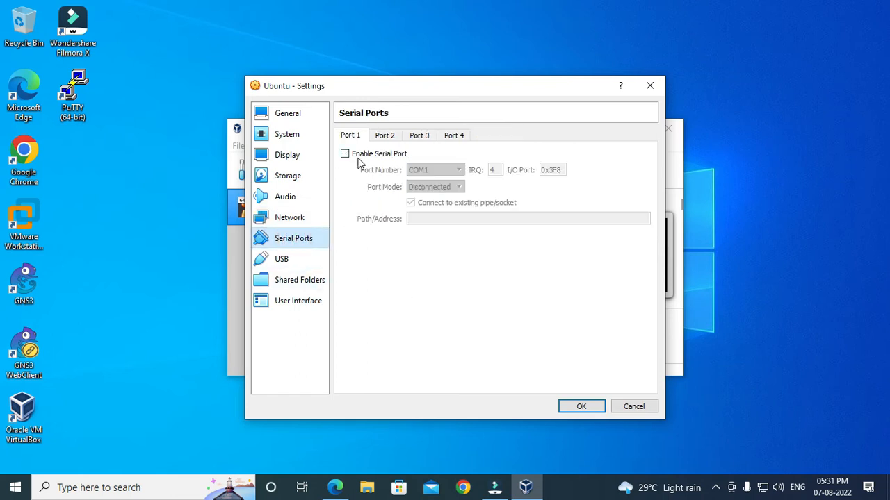
left_click(295, 262)
left_click(338, 134)
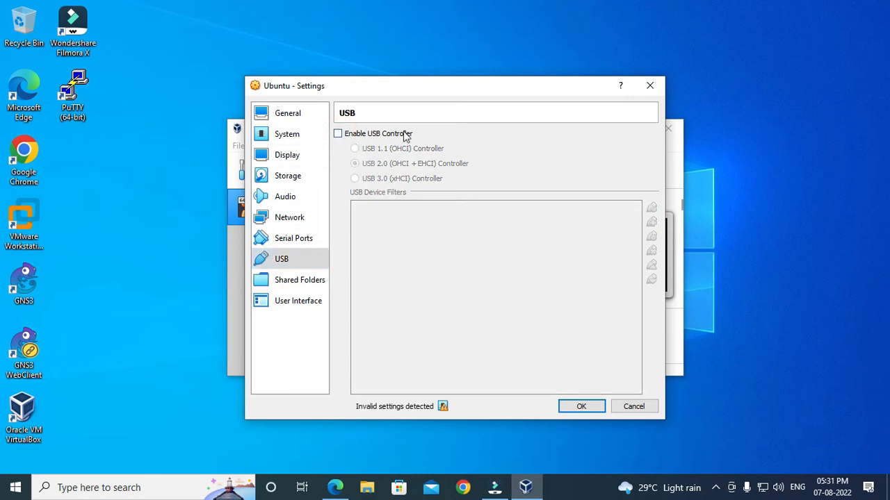
left_click(306, 281)
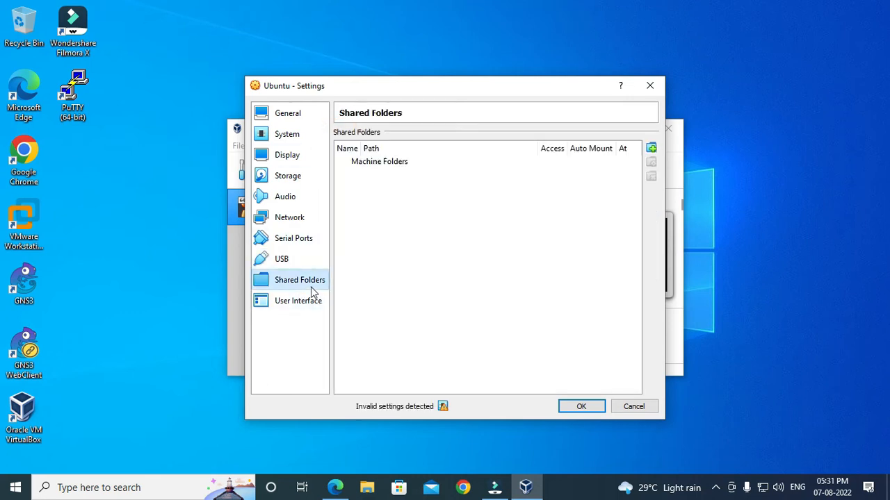
left_click(303, 300)
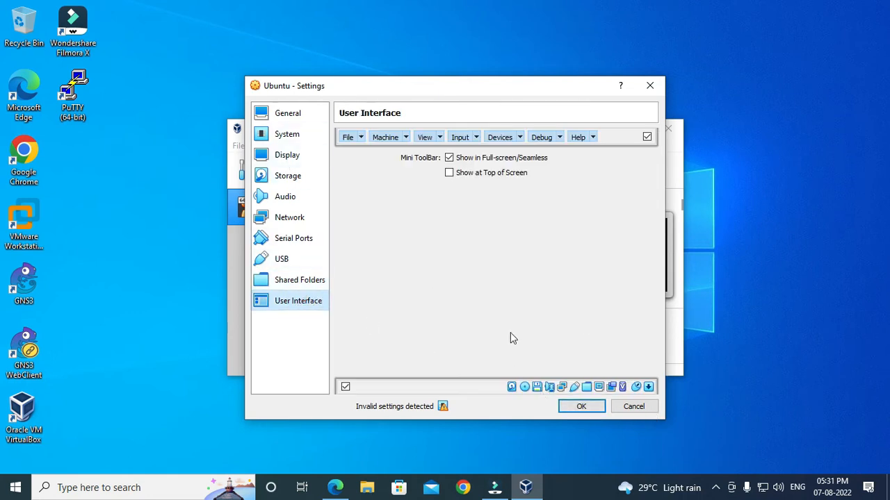
left_click(581, 408)
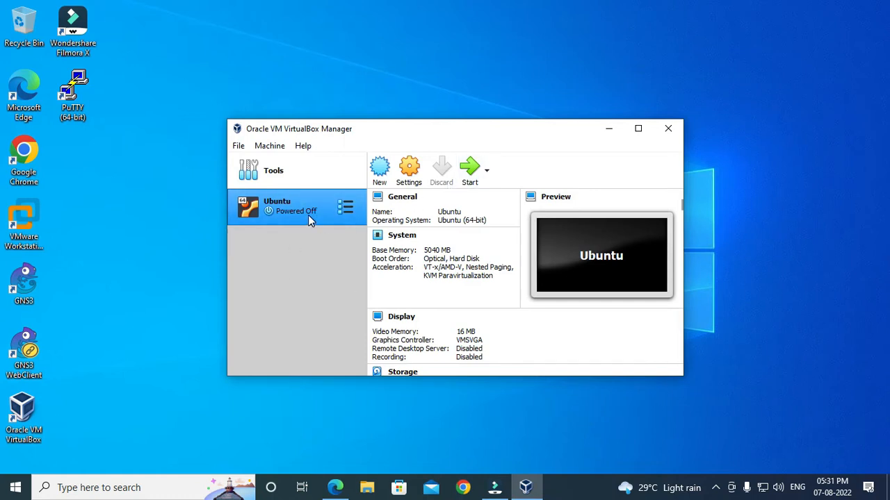
Start the Ubuntu VM, dismiss the capture notices, and boot the Try or Install Ubuntu entry
left_click(470, 169)
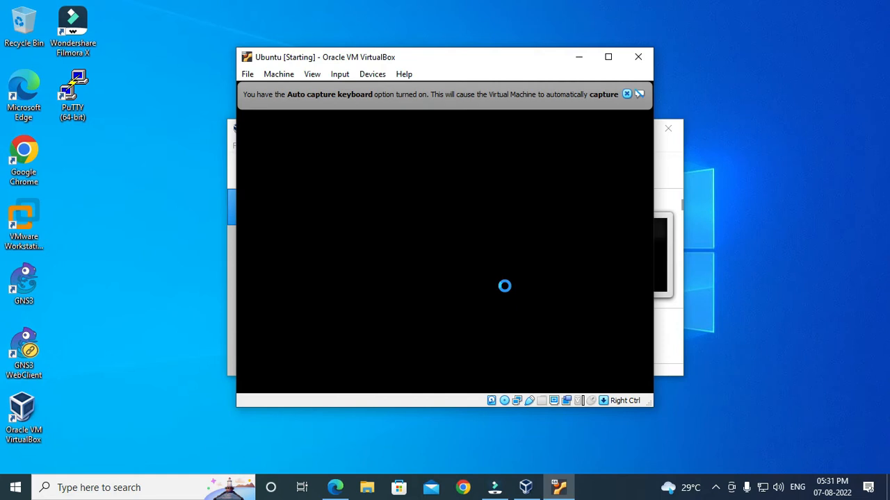
left_click(627, 94)
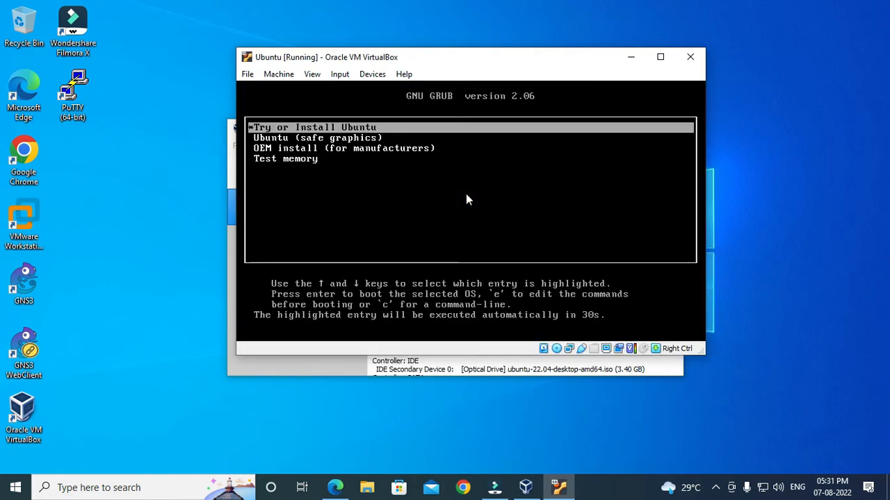
left_click(309, 130)
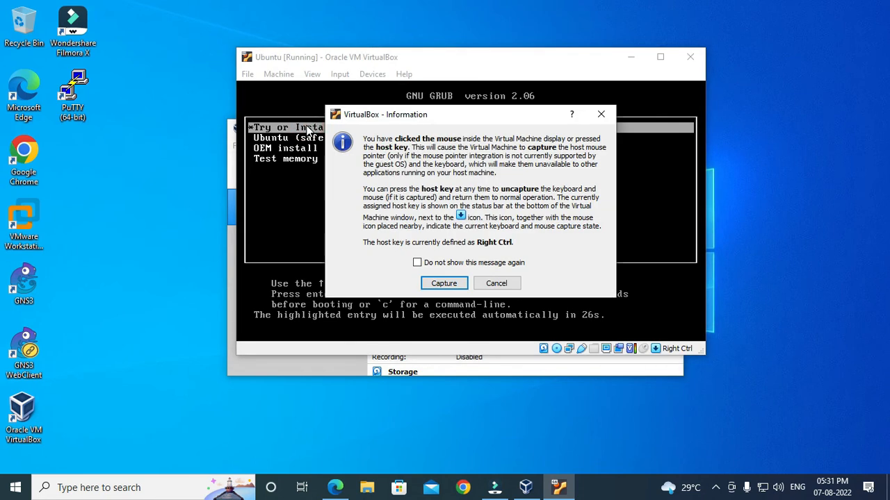
left_click(444, 283)
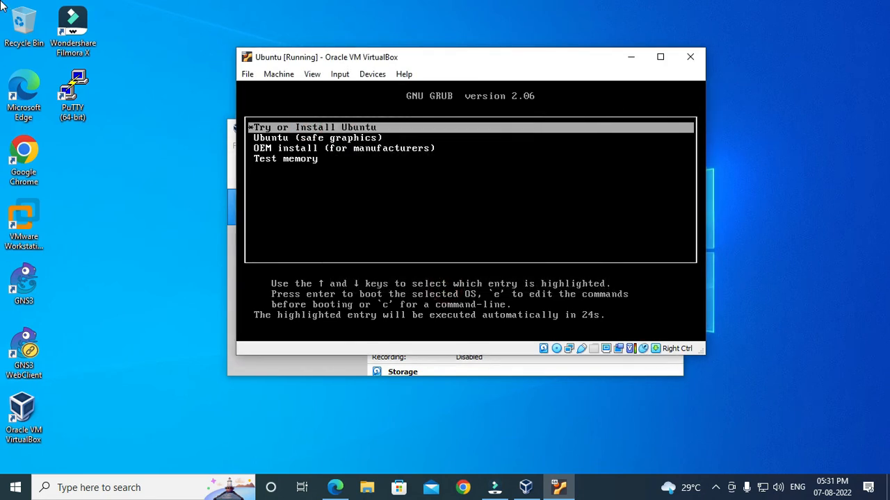
key("Return")
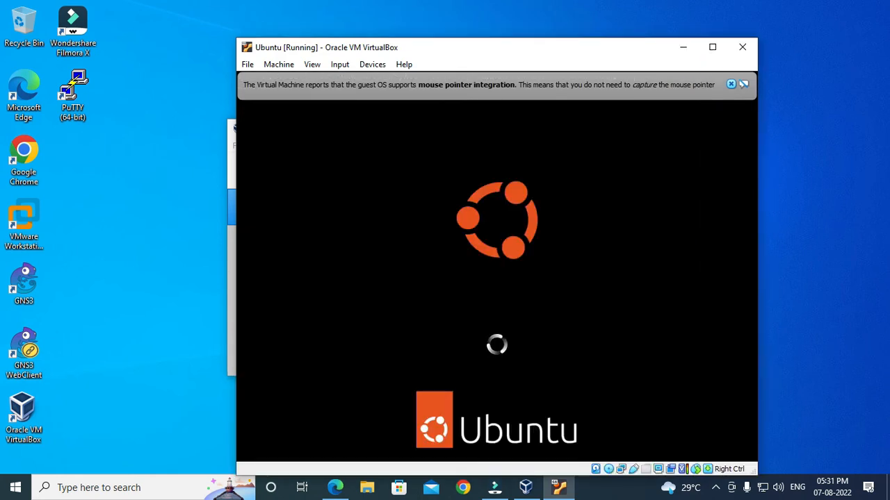
left_click(729, 85)
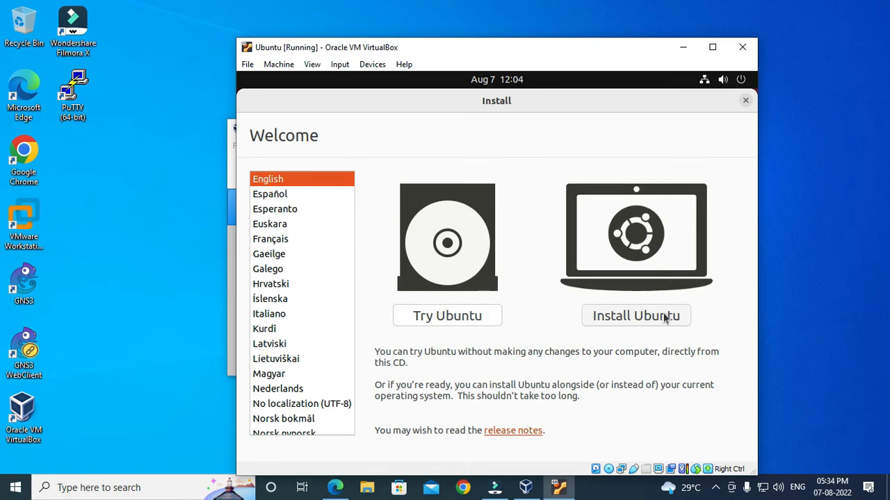
Start the Ubuntu installation and keep the English (US) keyboard layout
left_click(636, 316)
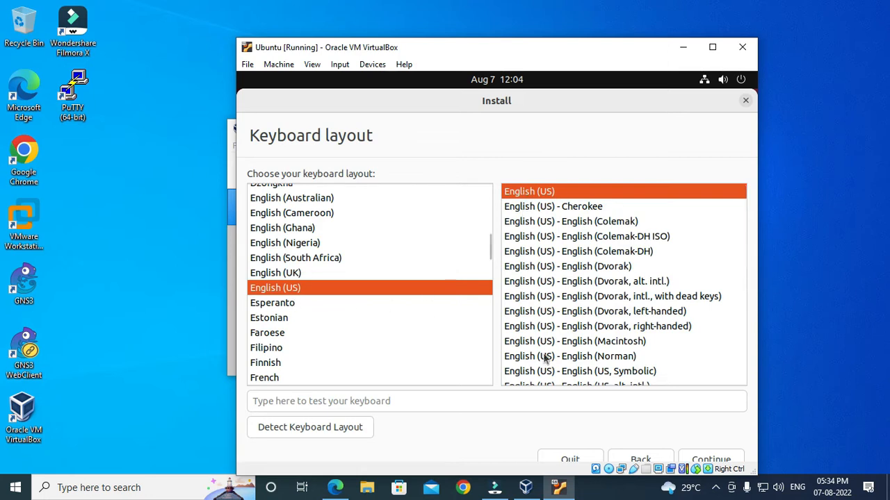
left_click(712, 460)
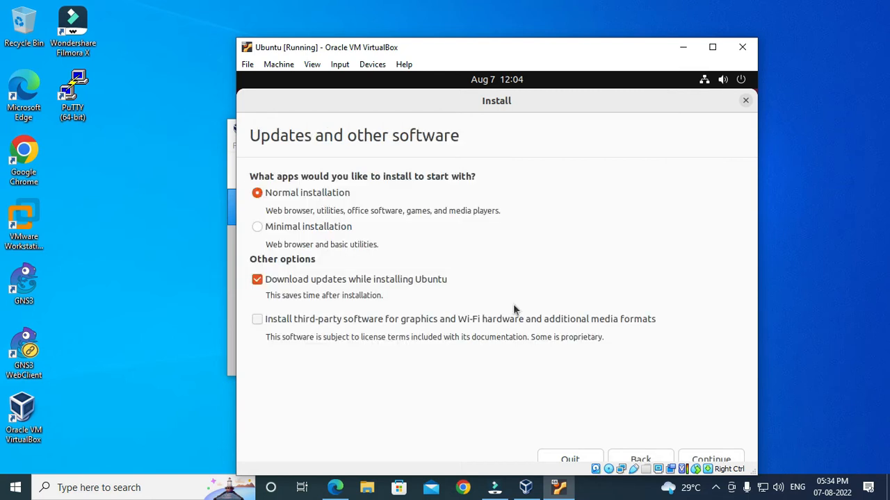
Choose Minimal installation and turn off downloading updates during install
left_click(257, 228)
left_click(257, 281)
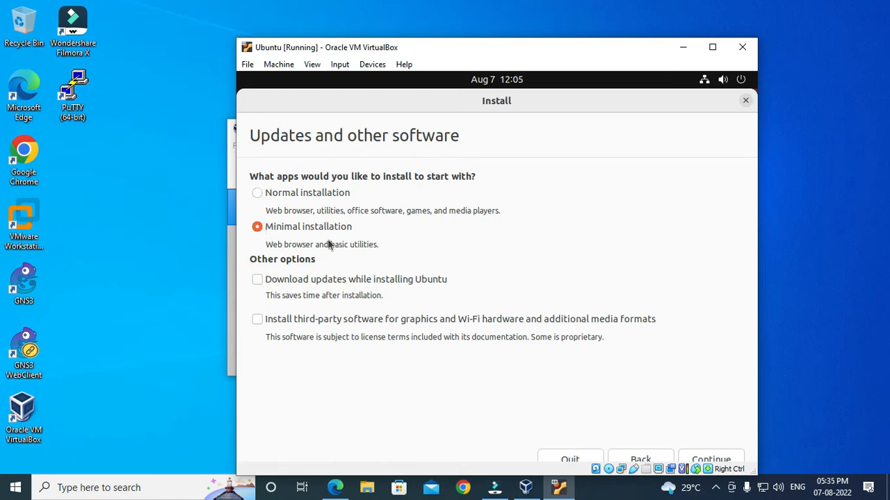
left_click(708, 458)
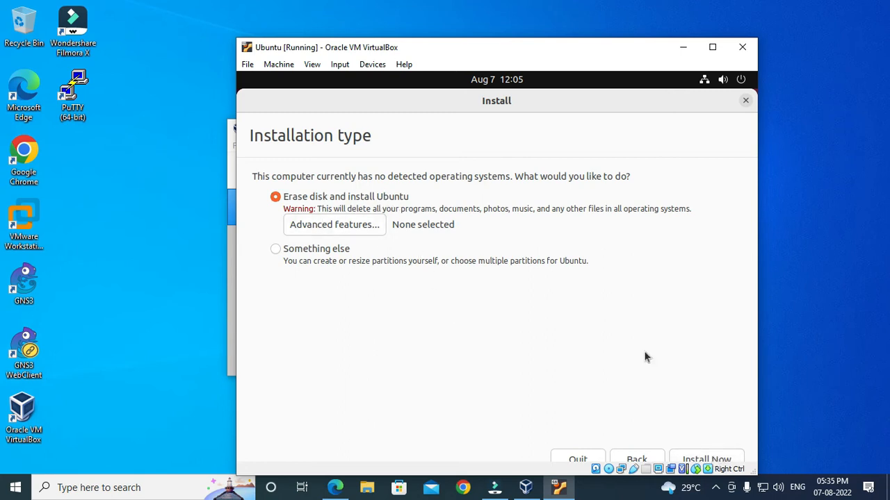
Go with Erase disk and install Ubuntu, confirming the partition changes to disk
left_click(707, 459)
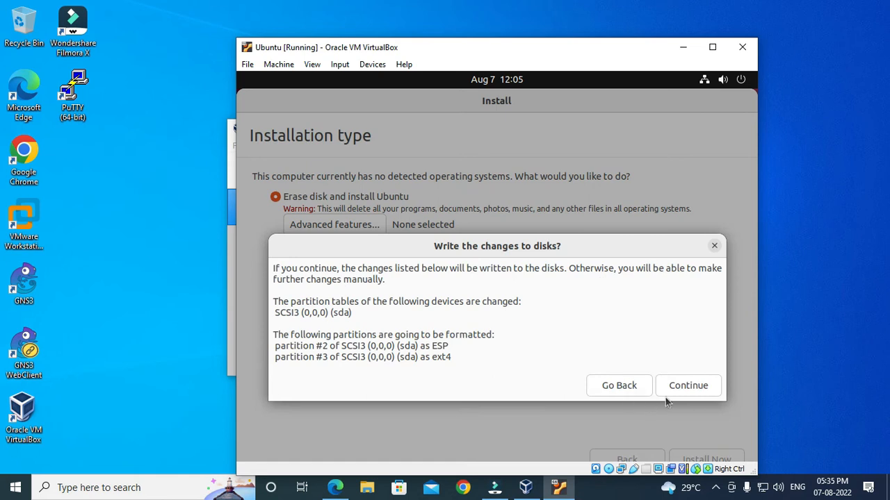
left_click(694, 386)
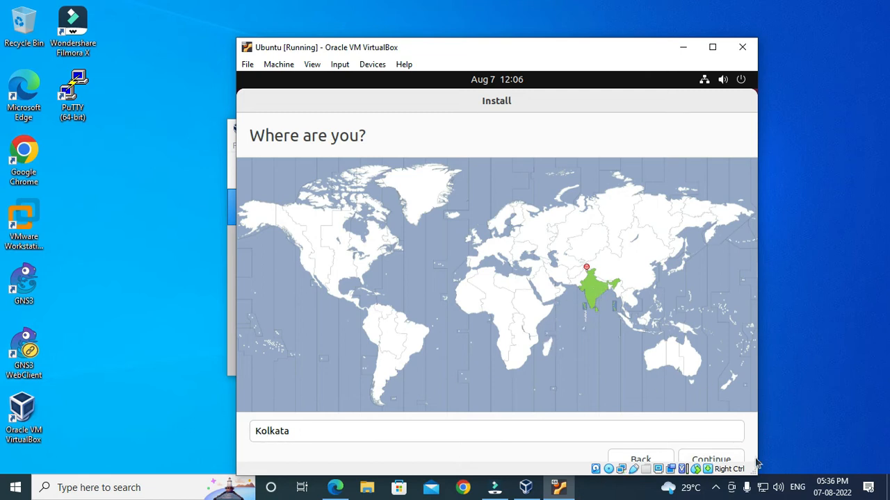
Keep Kolkata as the location and create user 'ubuntu' with a password required at login
left_click(723, 460)
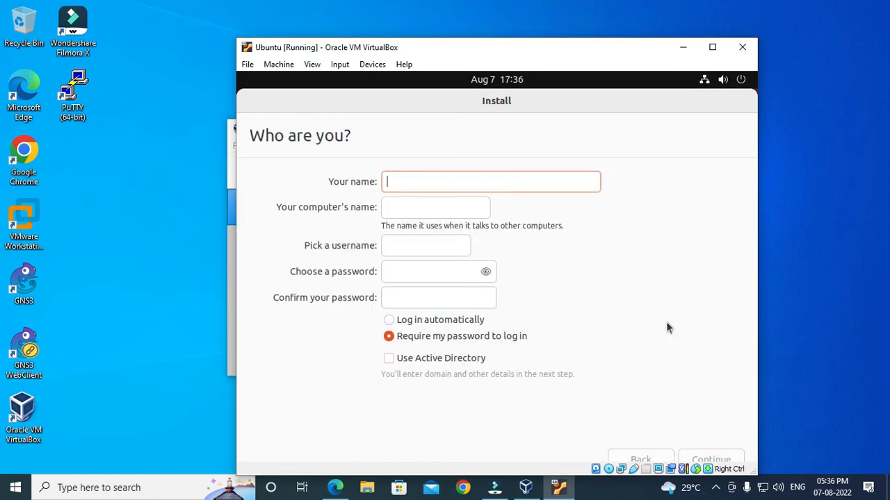
left_click(420, 182)
type("ubuntu")
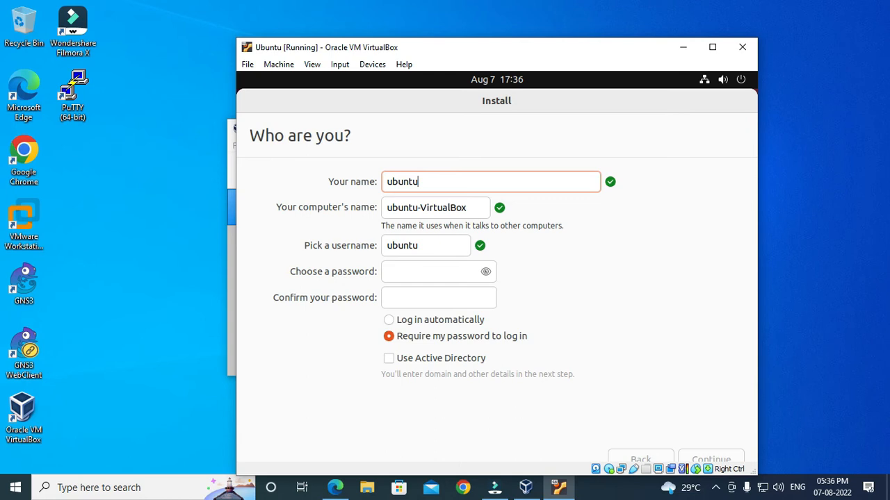
key("Tab")
key("Tab")
key("Tab")
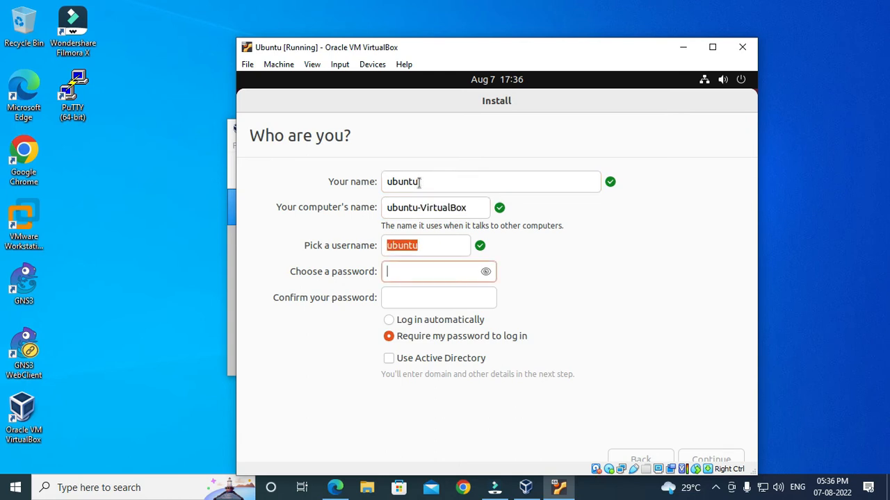
type("123456")
key("Tab")
type("123456")
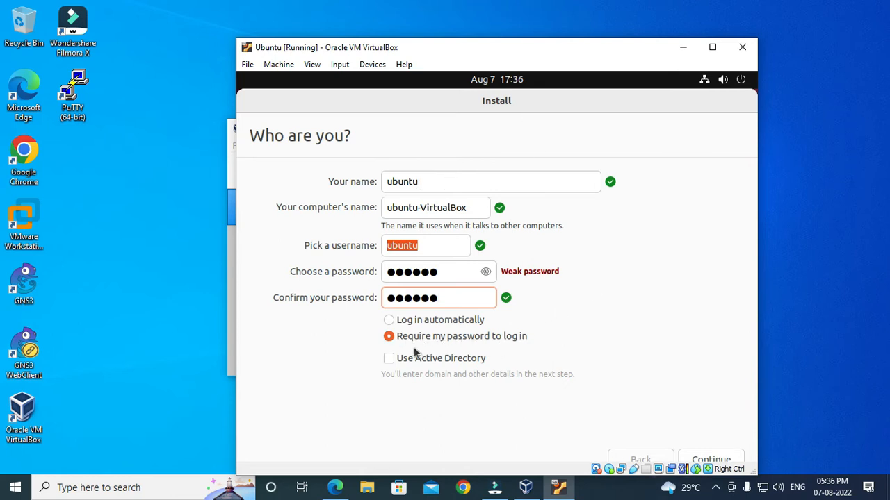
left_click(394, 340)
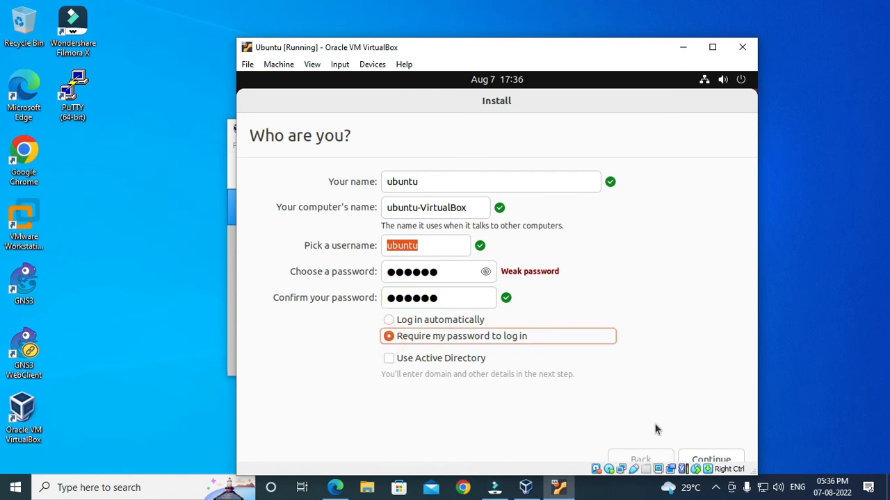
left_click(709, 456)
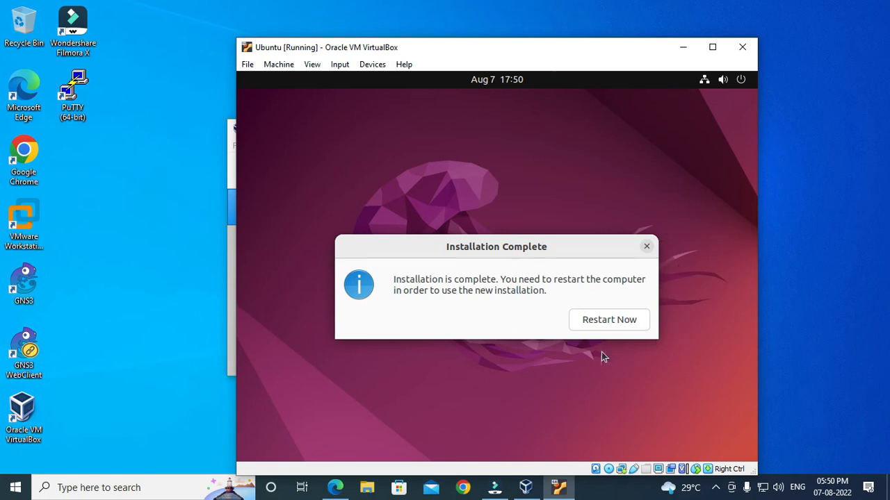
Restart the virtual machine from the Installation Complete notice
left_click(604, 322)
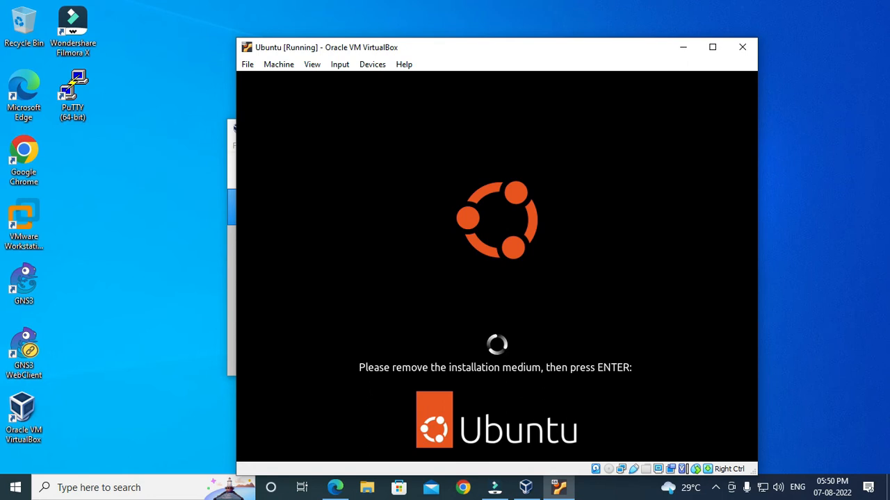
Continue past the remove-medium prompt and log in as ubuntu with the account password
key("Return")
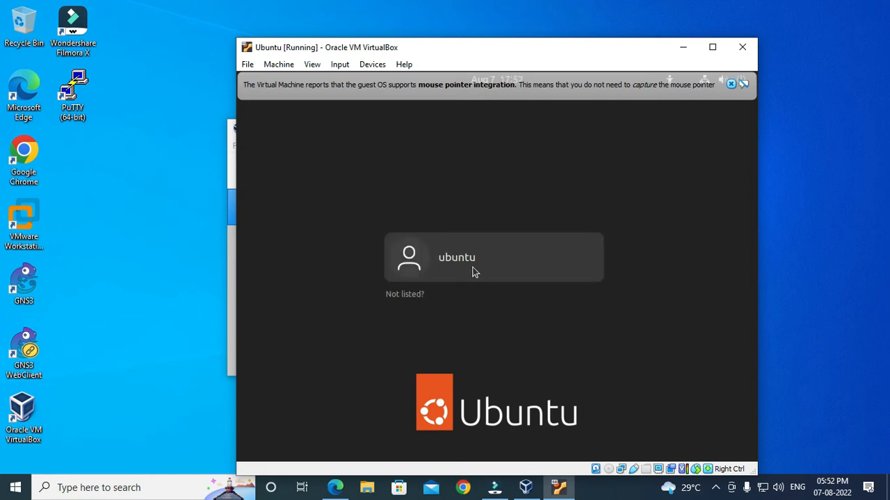
left_click(455, 262)
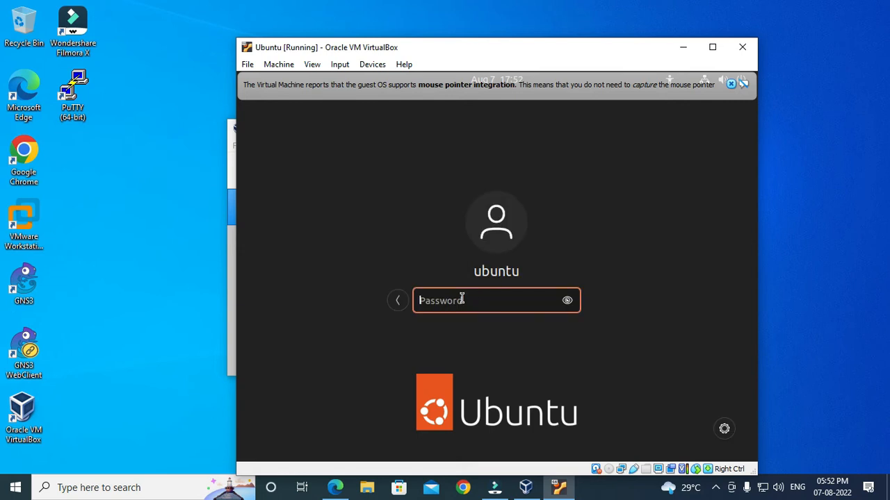
type("ubuntu")
key("Return")
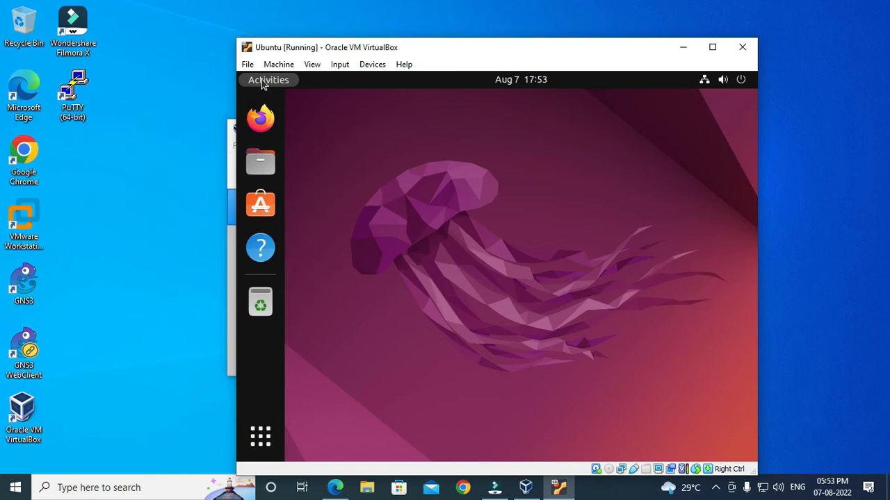
Search the Activities overview for 'ter' to bring up the Terminal app
left_click(262, 82)
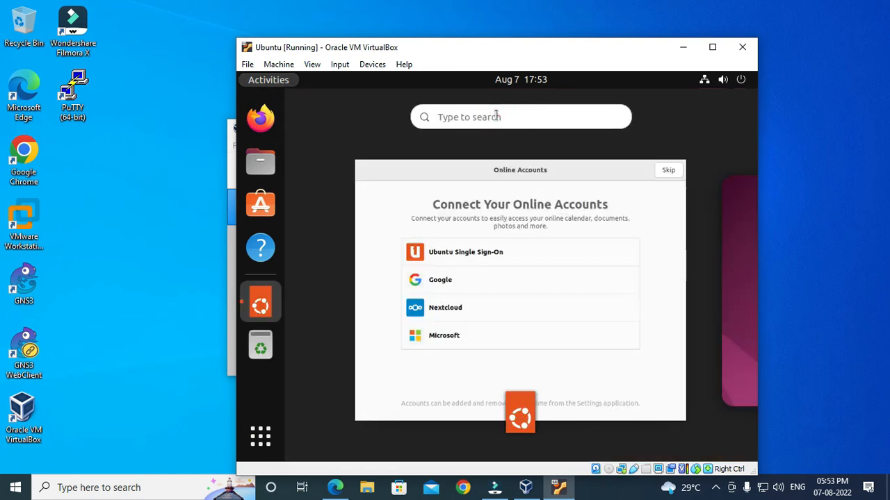
left_click(496, 115)
type("ter")
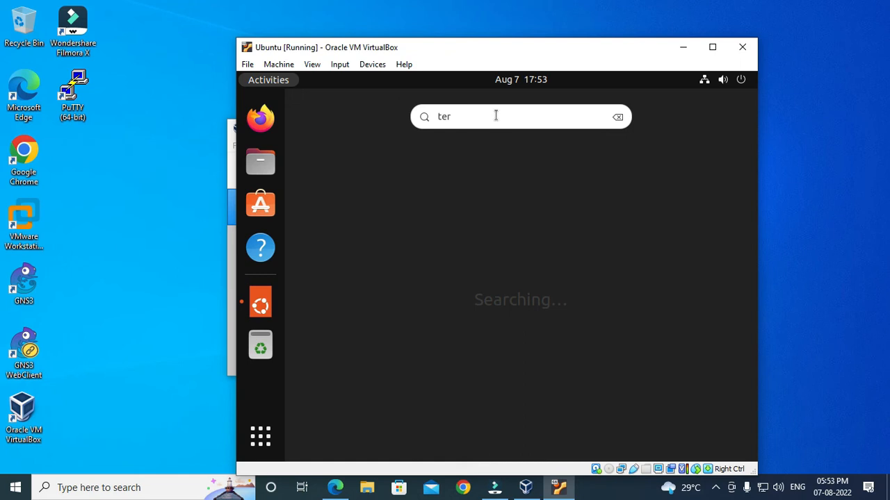
left_click(495, 116)
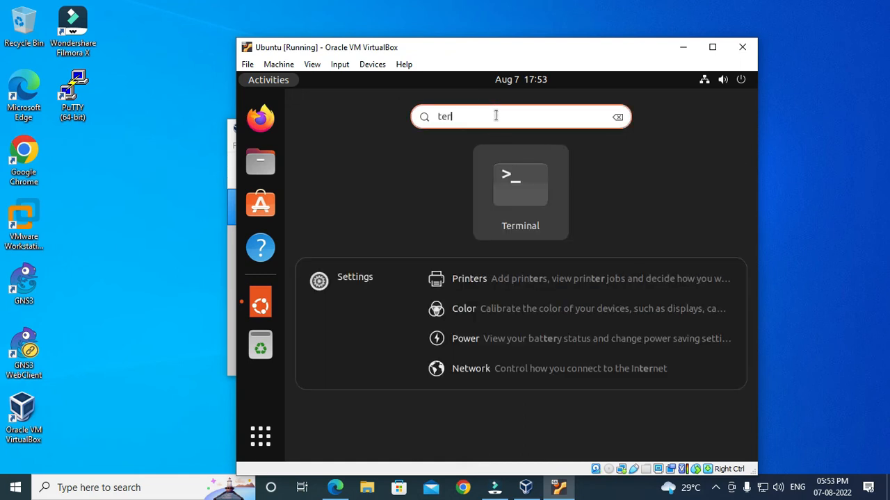
Launch Terminal and switch to a root shell with 'sudo -i'
left_click(530, 194)
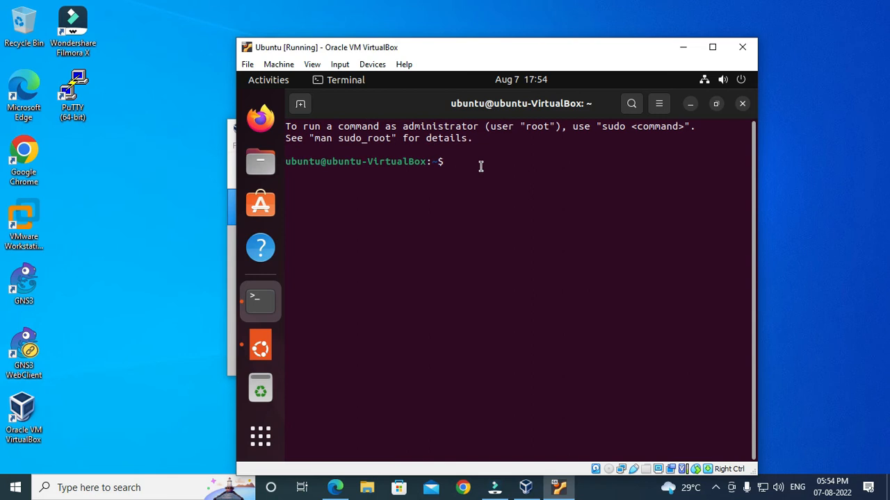
type("sudo -i")
key("Return")
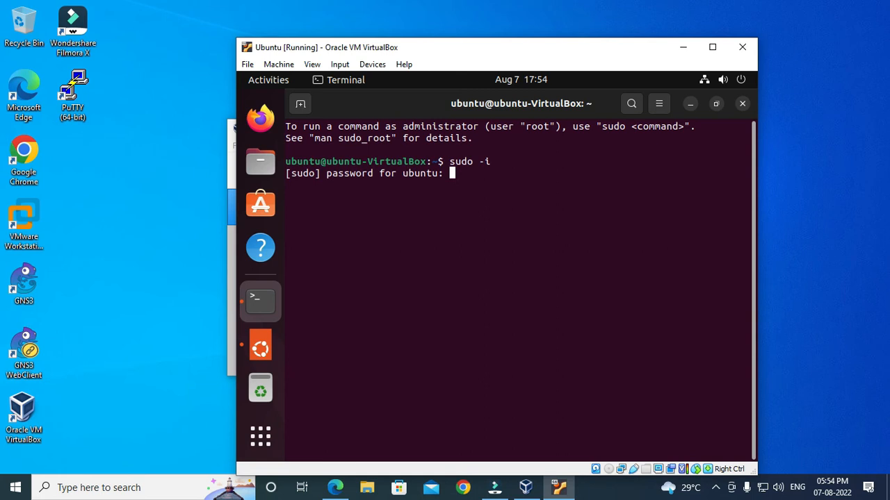
key("Return")
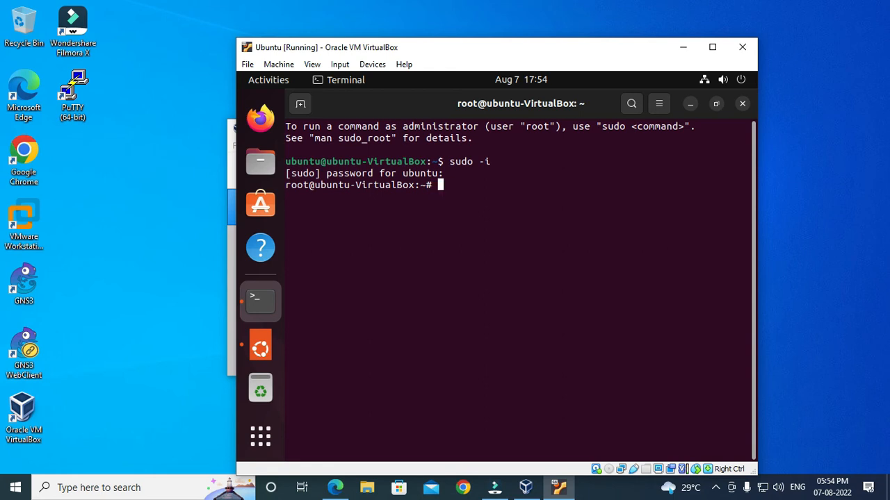
Refresh the package lists with 'apt-get update'
type("apt-get update")
key("Return")
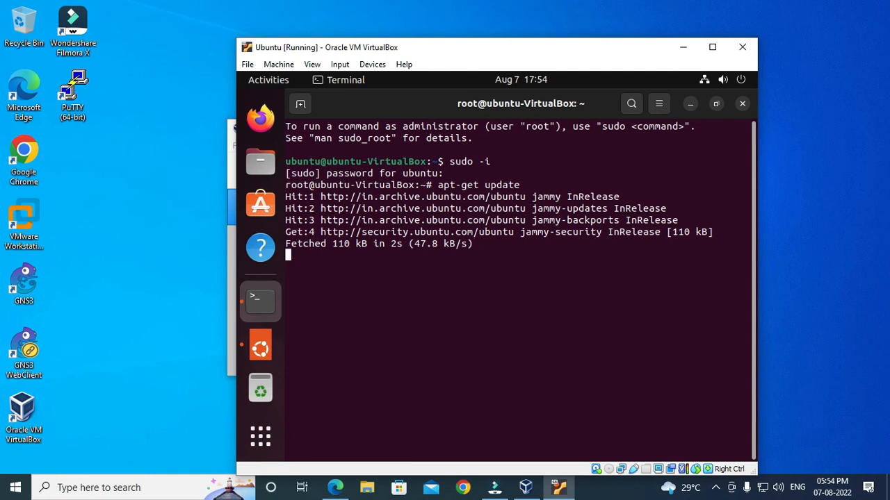
key("Return")
key("Return")
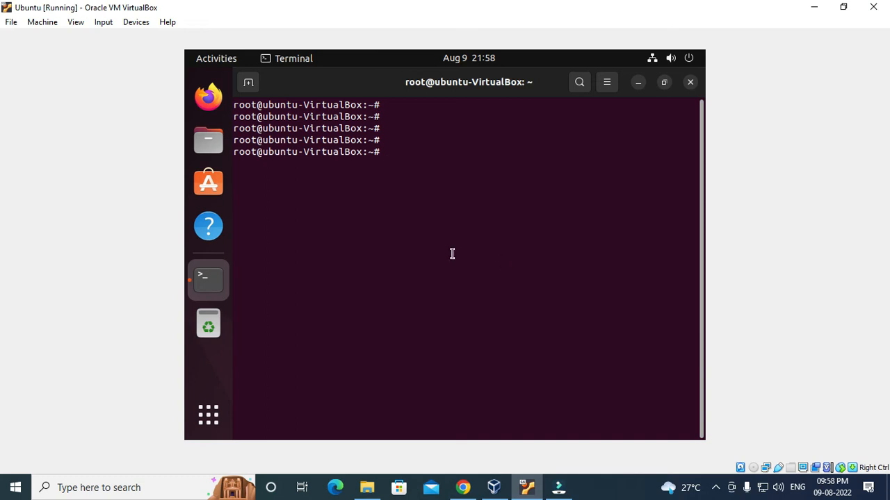
Insert the Guest Additions CD image and open the VBox_GAs_6.1.36 disc in a new window
left_click(130, 23)
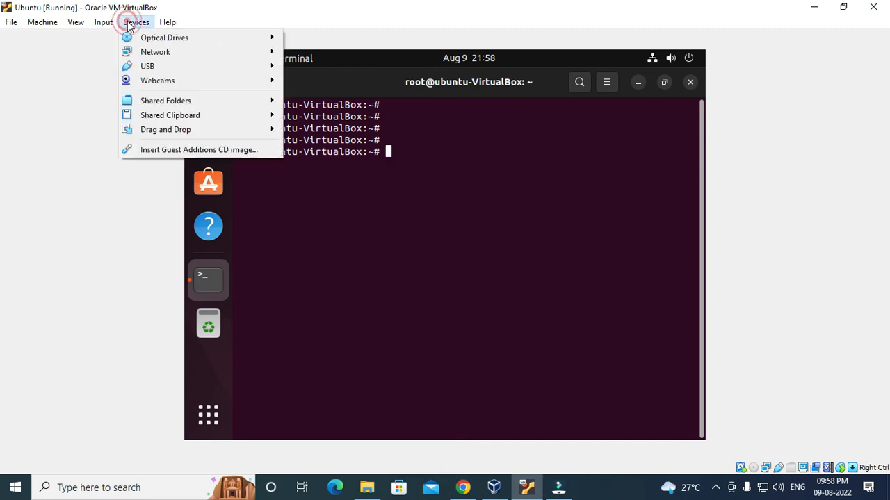
left_click(153, 153)
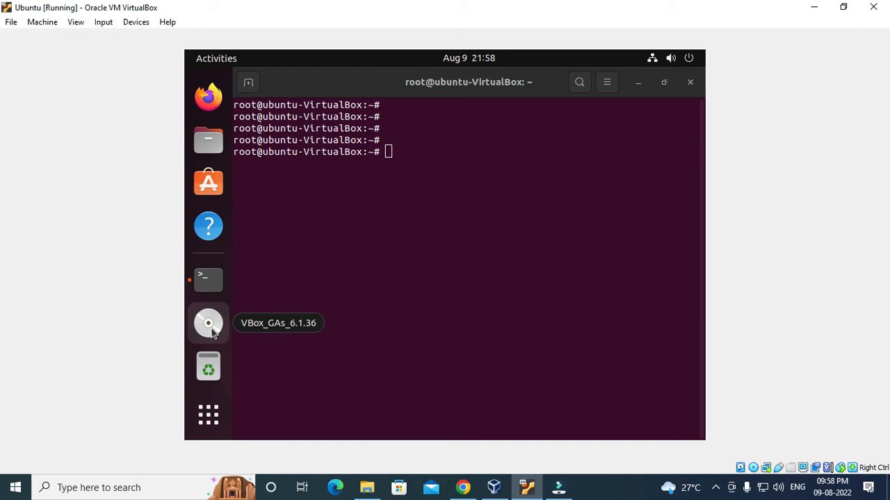
right_click(213, 334)
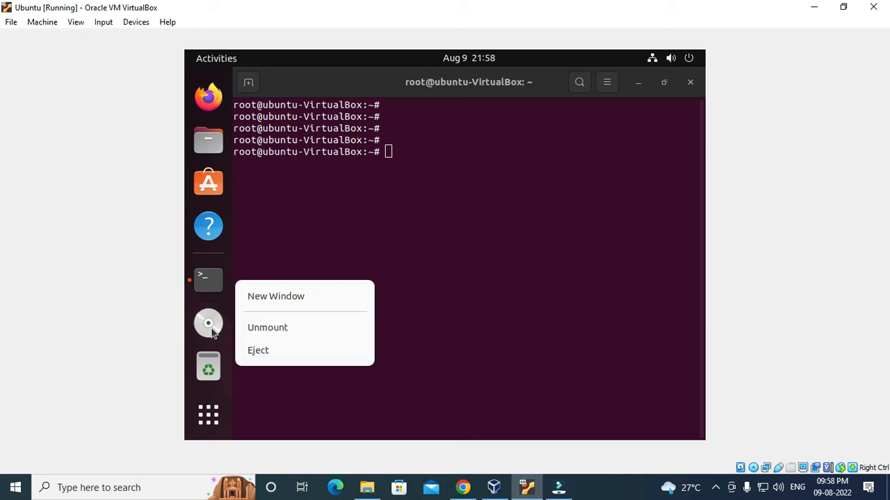
left_click(277, 299)
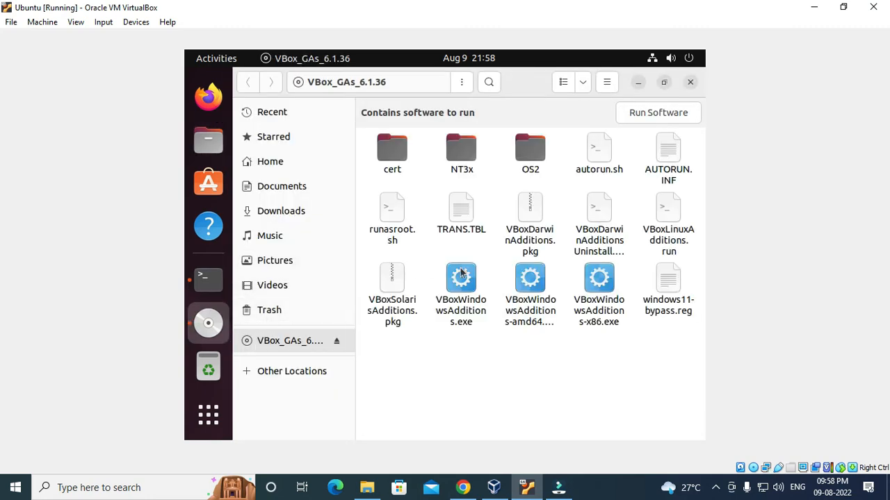
Open a terminal in the disc folder and become root with 'sudo -i'
right_click(472, 369)
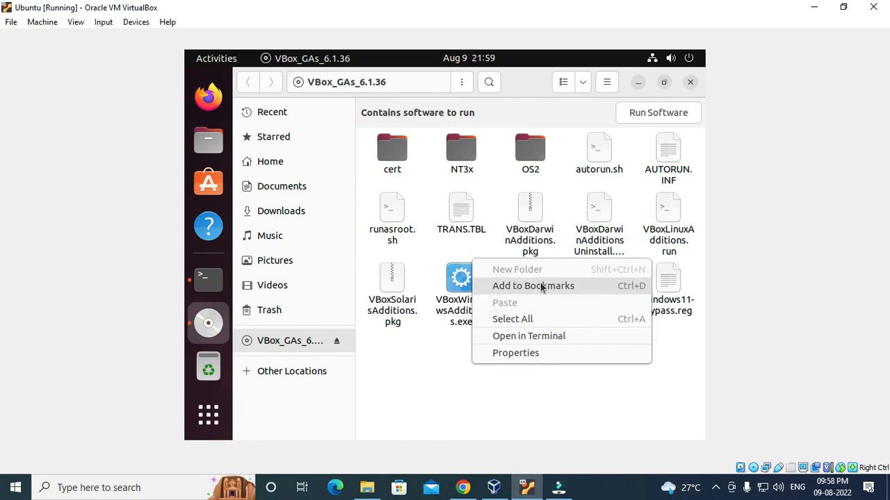
left_click(552, 334)
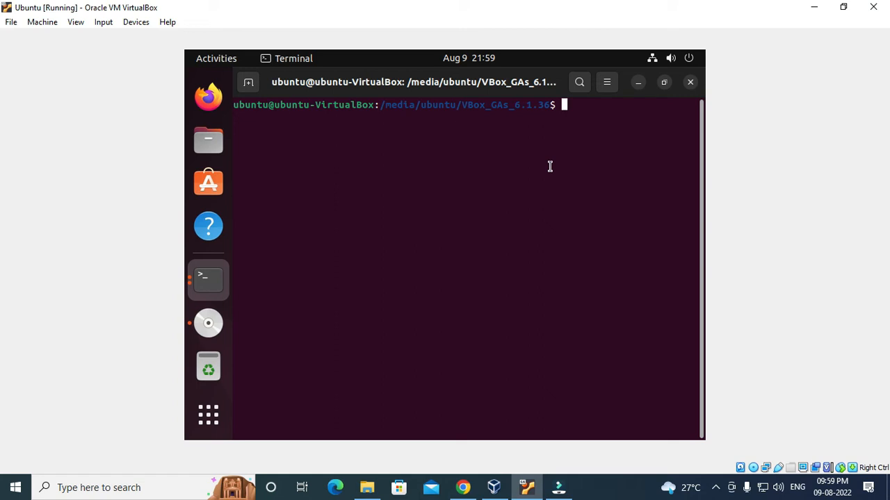
type("sudo -i")
key("Return")
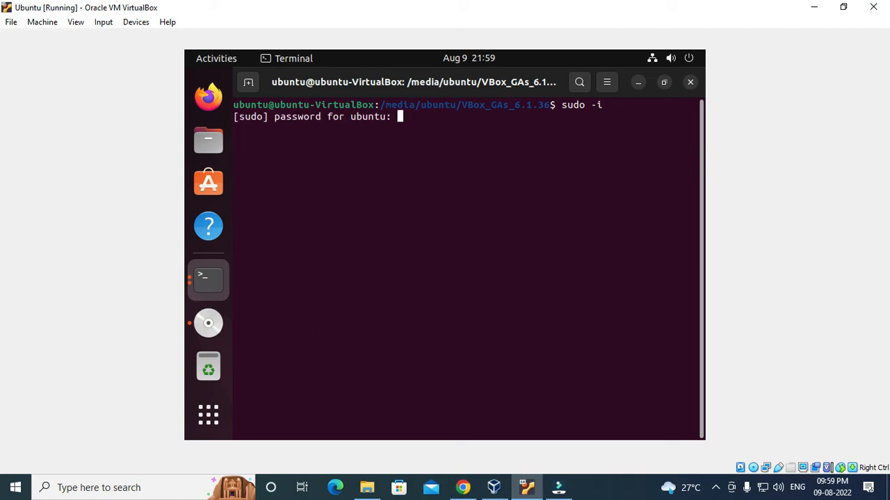
key("Return")
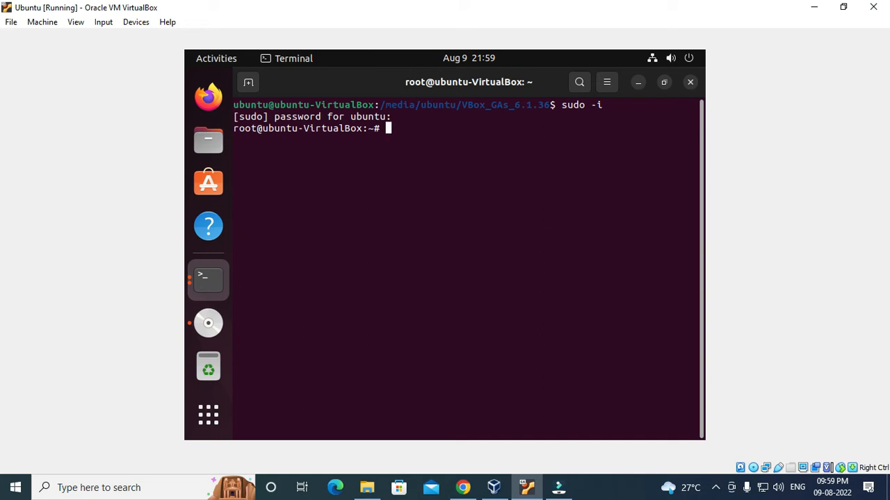
Change into /media/ubuntu/VBox_GAs_6.1.36 using tab completion
type("cd /media/ubuntu/")
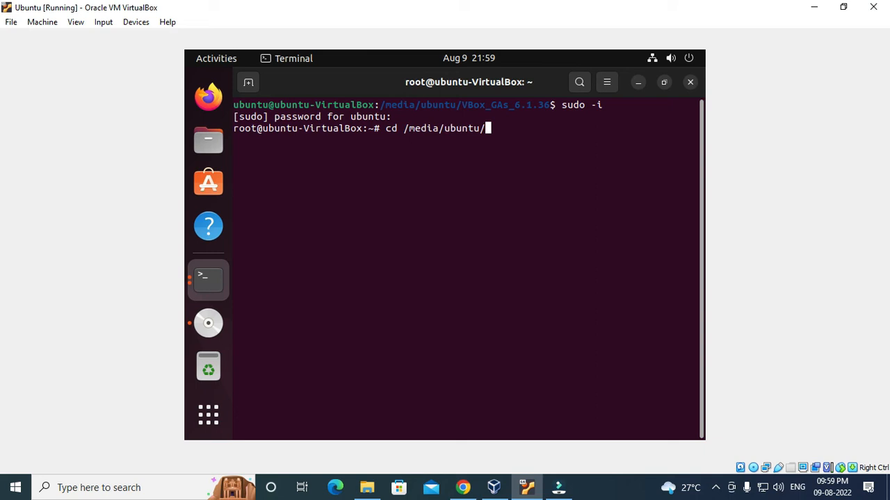
type("V")
key("Tab")
key("Return")
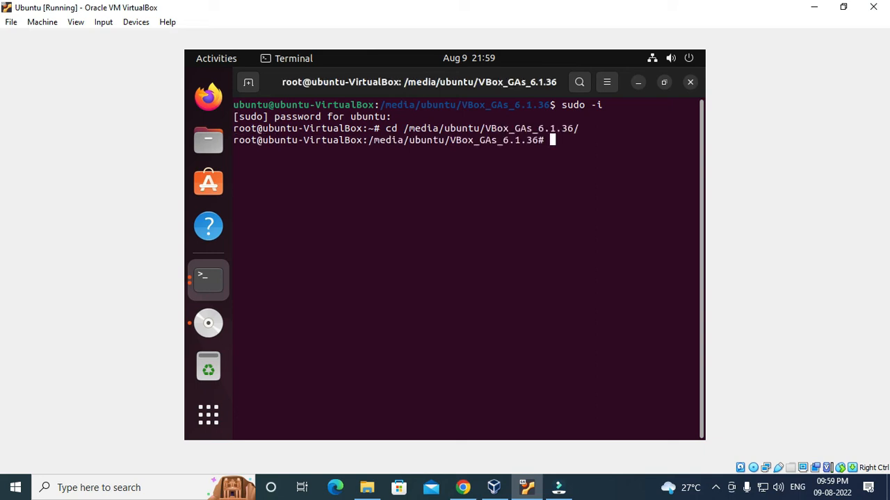
List the Guest Additions disc contents and highlight the VBoxLinuxAdditions.run file name
type("ls")
key("Return")
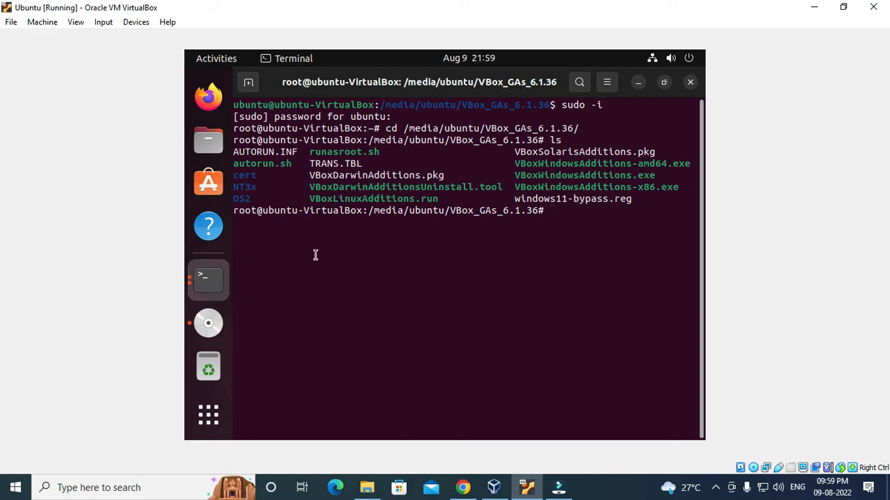
left_click_drag(309, 200, 445, 200)
left_click(452, 201)
Install make and gcc with apt-get, confirming with Y, then list the disc contents again
type("apt-get")
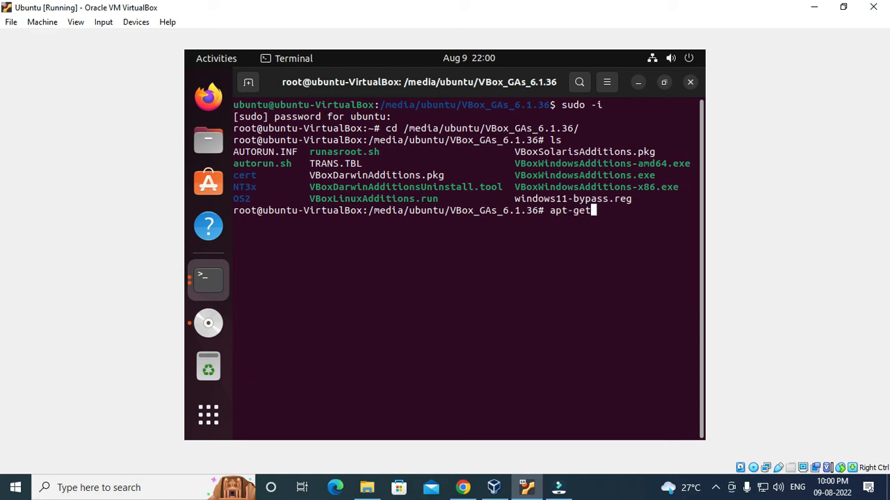
type(" install make g")
type("cc")
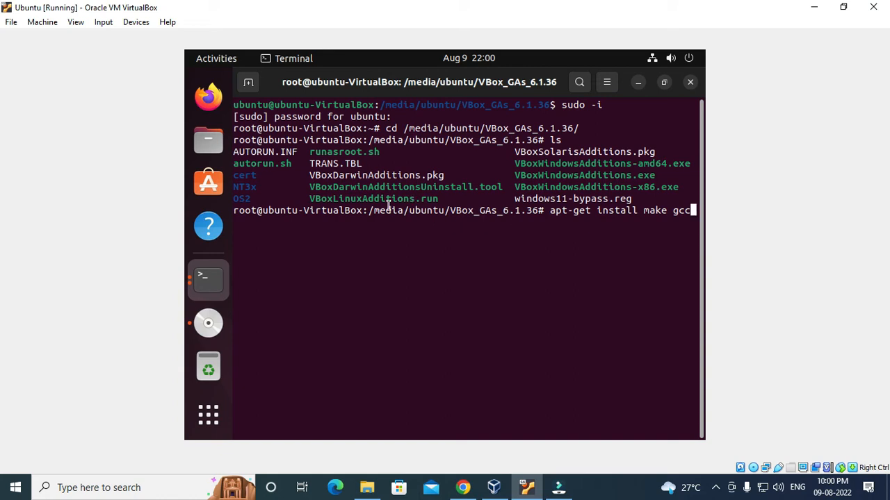
key("Return")
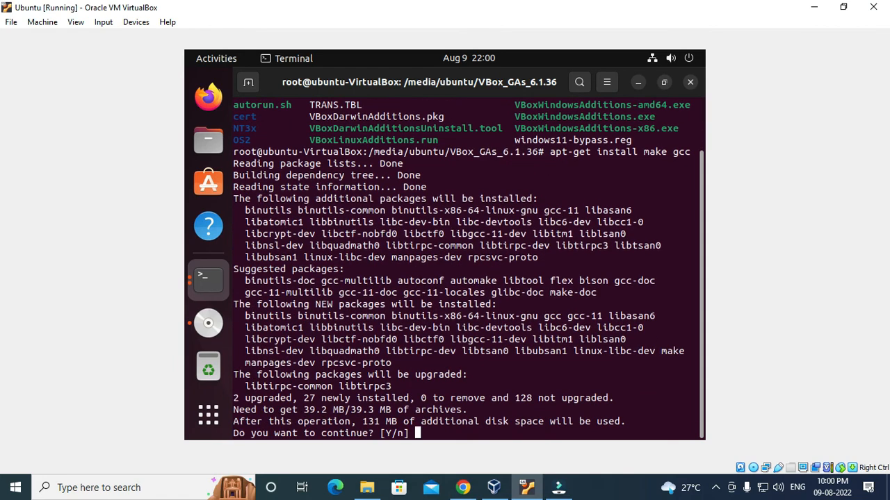
type("Y")
key("Return")
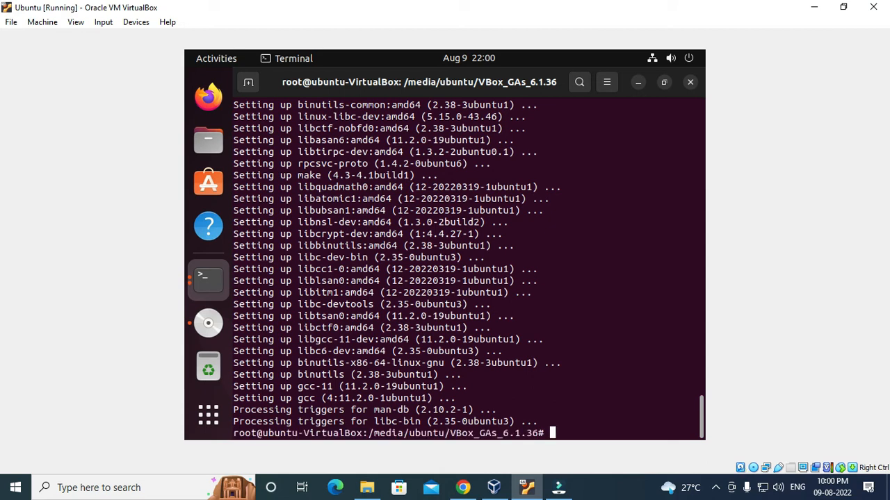
key("Return")
key("Return")
key("Return")
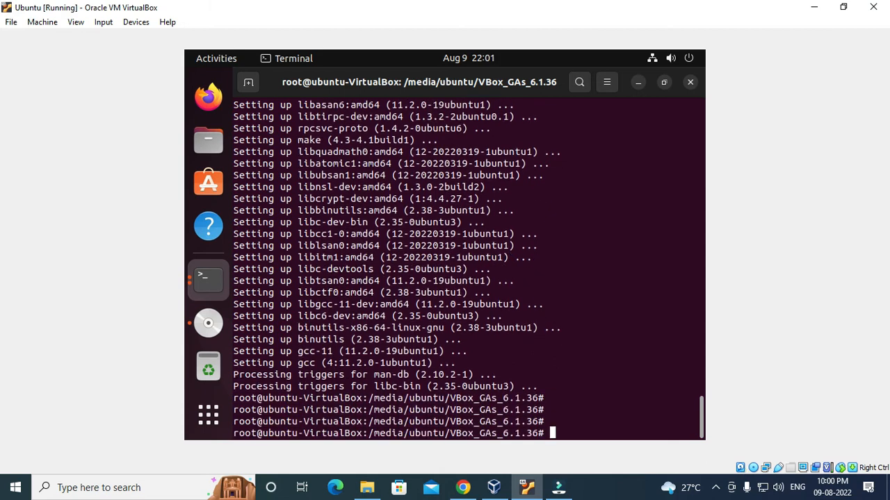
type("ls")
key("Return")
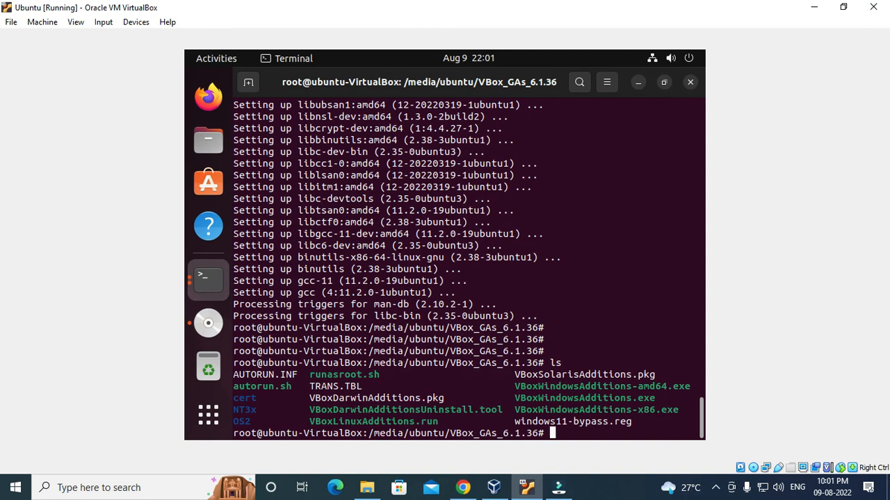
Run ./VBoxLinuxAdditions.run, then log back in with the account password after the reboot
type("./VBoxL")
key("Tab")
key("Return")
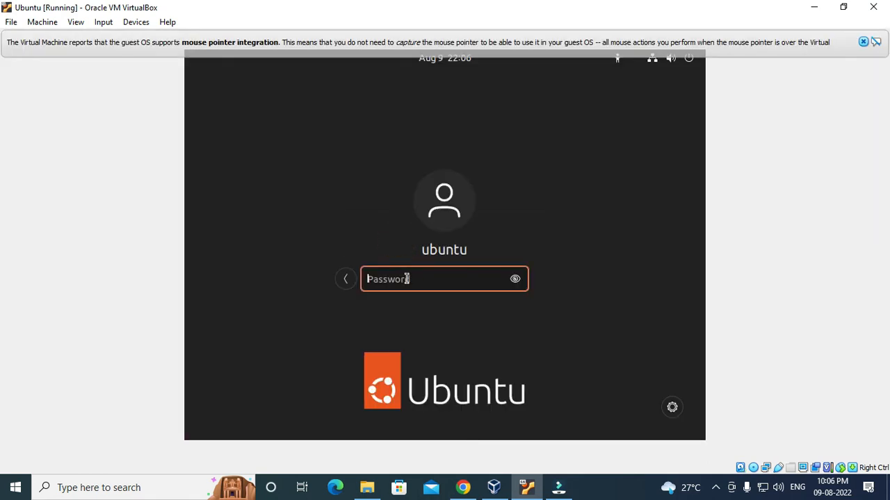
type("******")
key("Return")
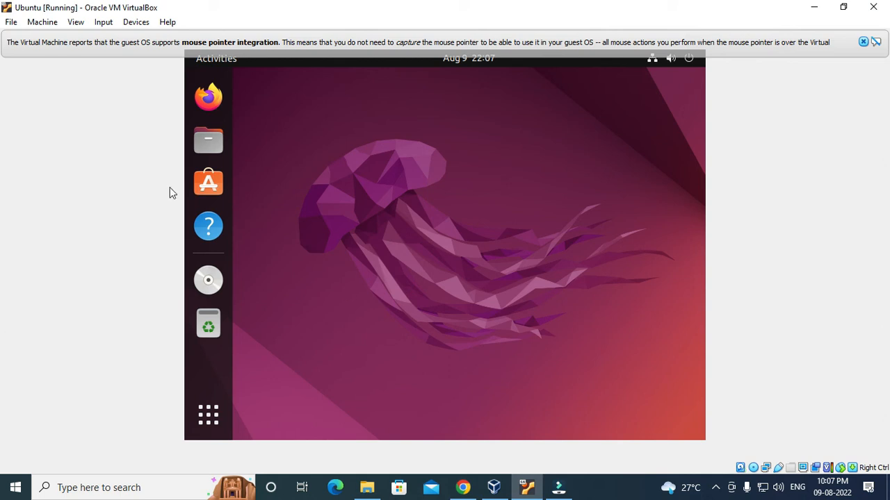
Switch the Ubuntu VM to full-screen mode and confirm the switch
left_click(75, 23)
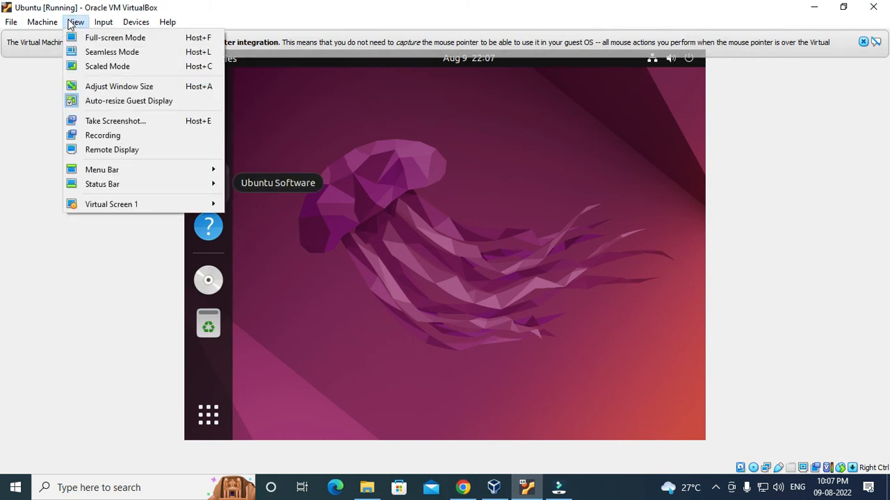
left_click(456, 149)
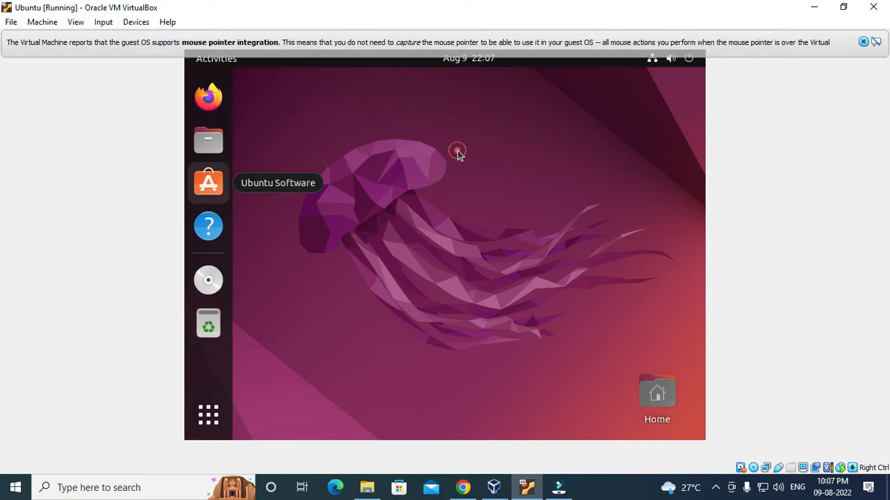
left_click(75, 23)
left_click(87, 40)
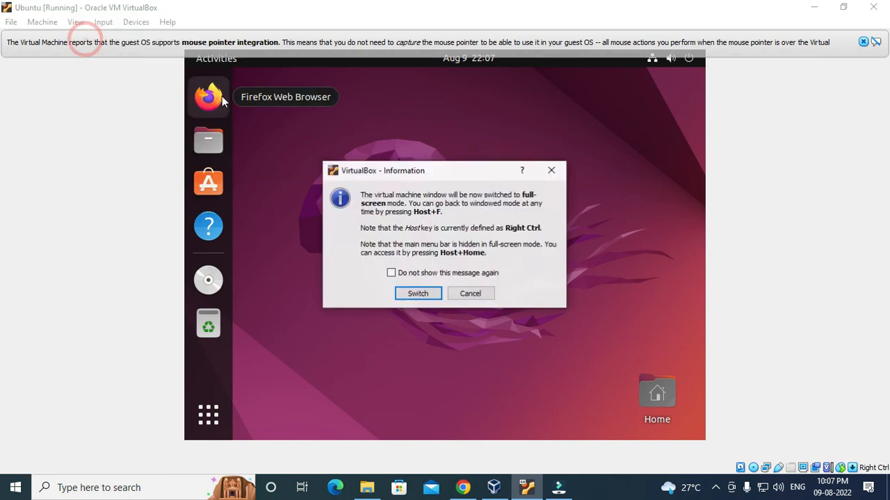
left_click(417, 294)
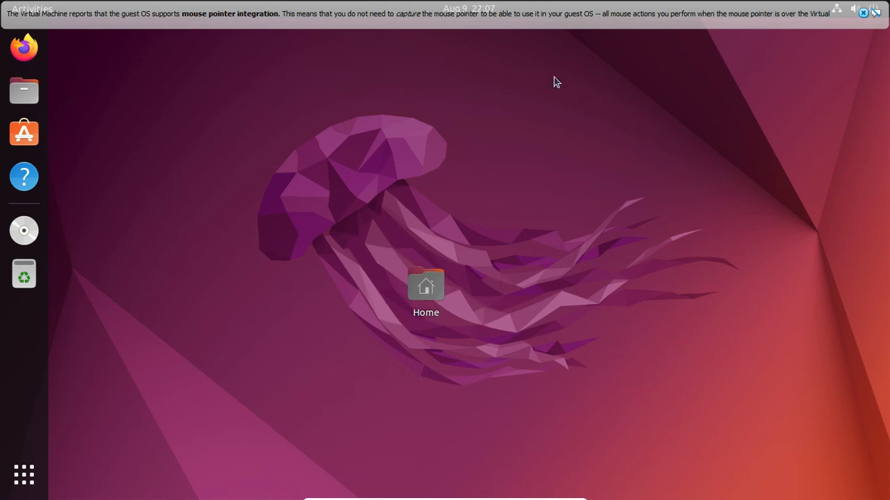
Dismiss the mouse integration notice and return the VM to a normal window
left_click(876, 14)
mouse_move(421, 496)
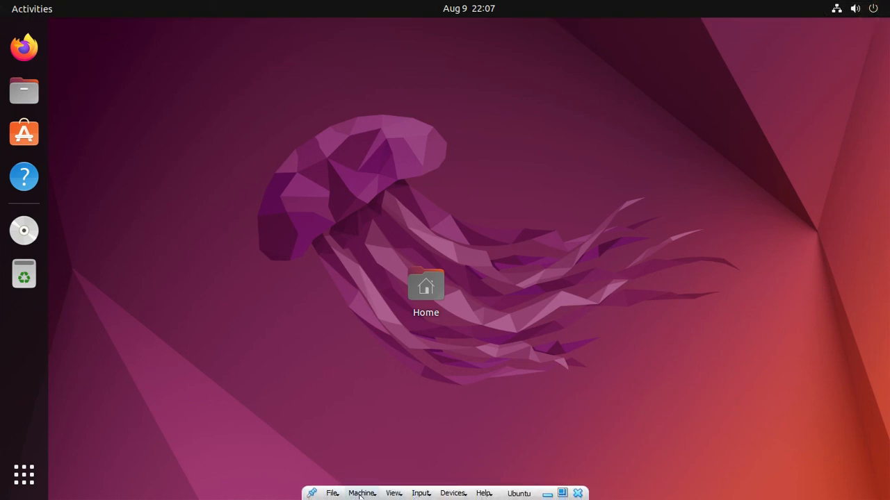
left_click(393, 494)
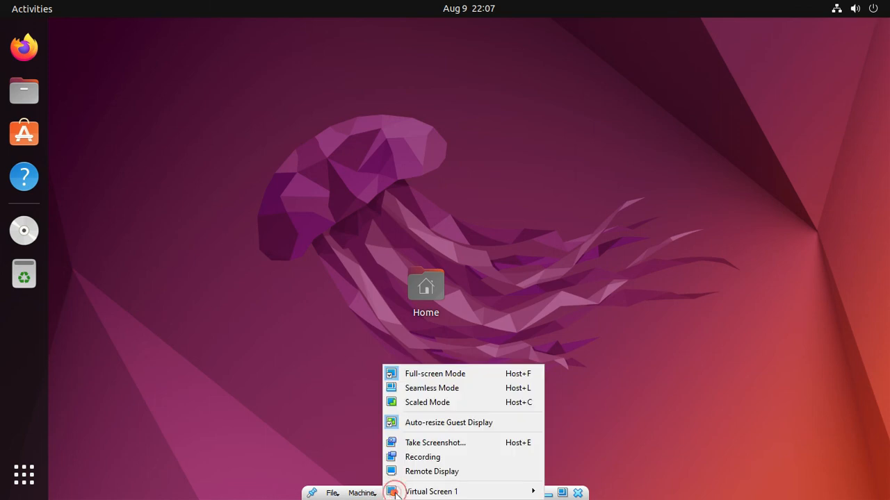
left_click(443, 375)
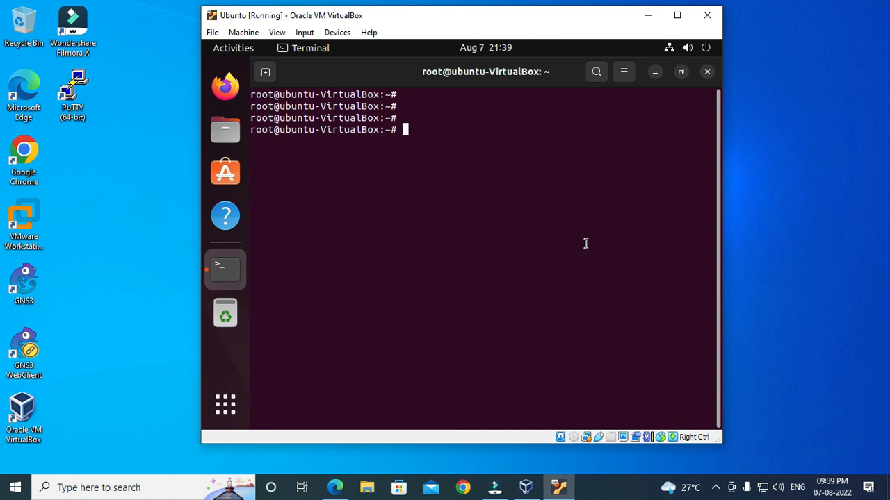
Install xrdp in the guest with apt-get install xrdp
type("apt-get i")
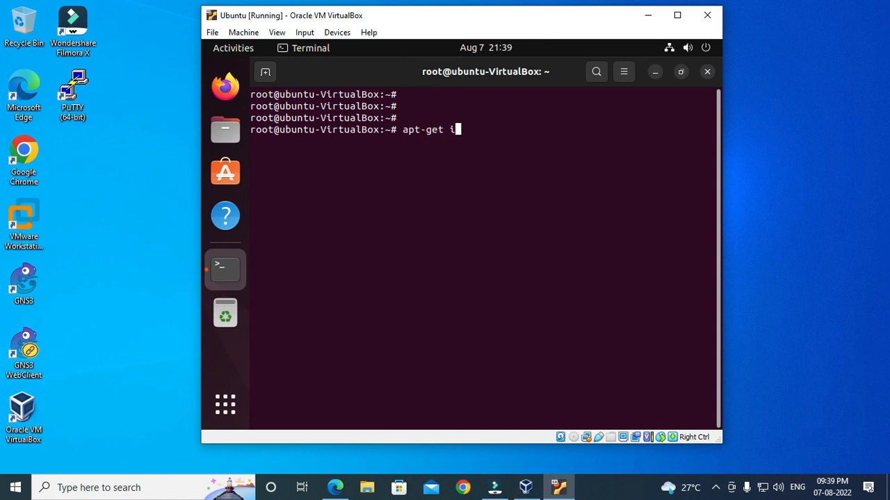
type("nstall xrdp")
key("Return")
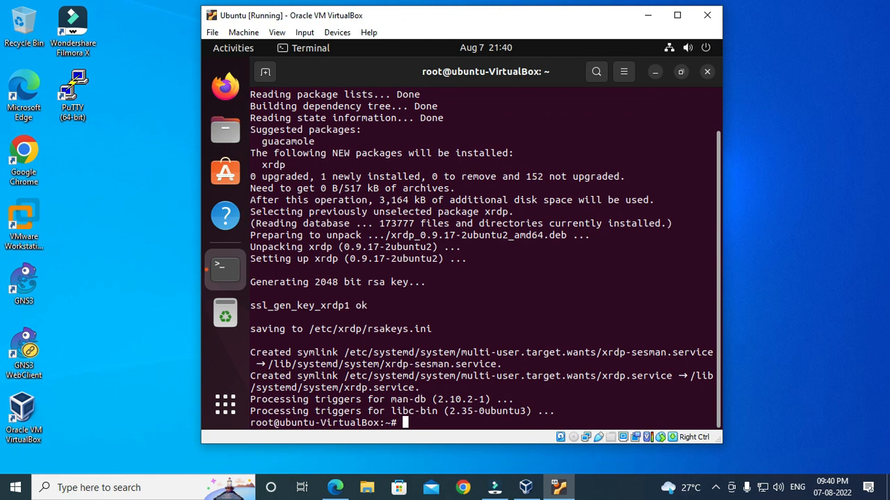
key("Return")
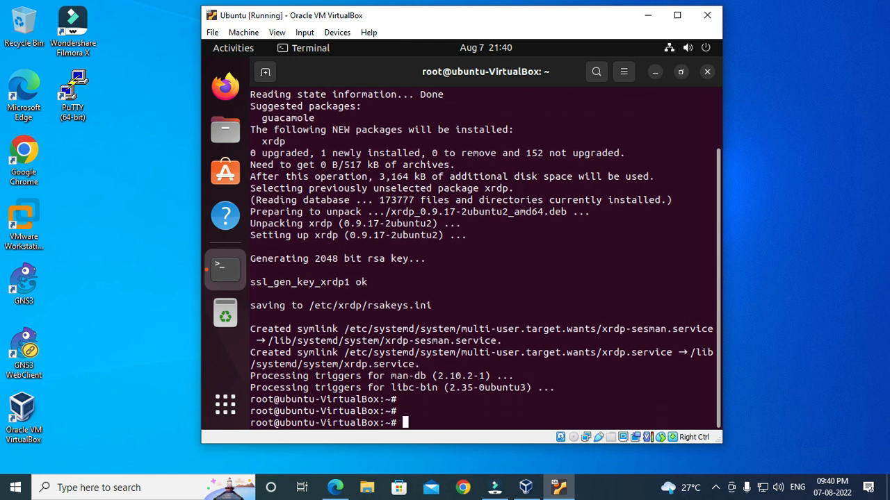
Exit the root shell, close the terminal, and log the ubuntu user out
key("ctrl+d")
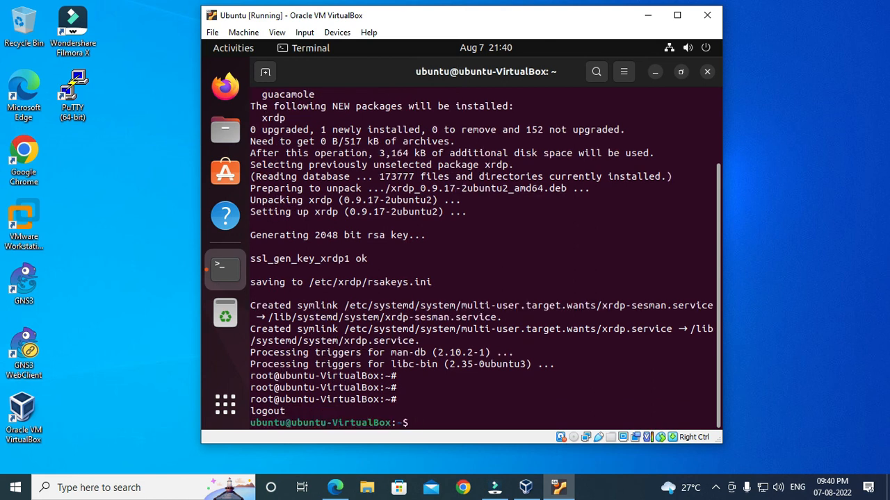
type("exit")
key("Return")
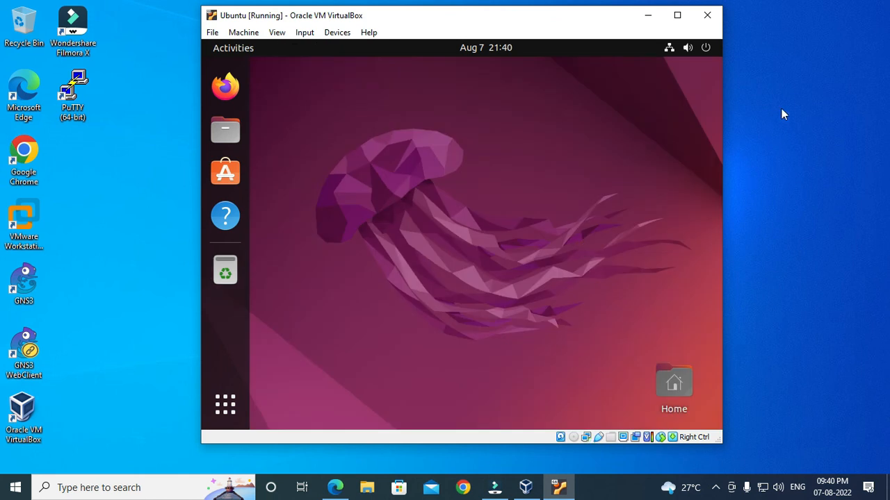
left_click(706, 48)
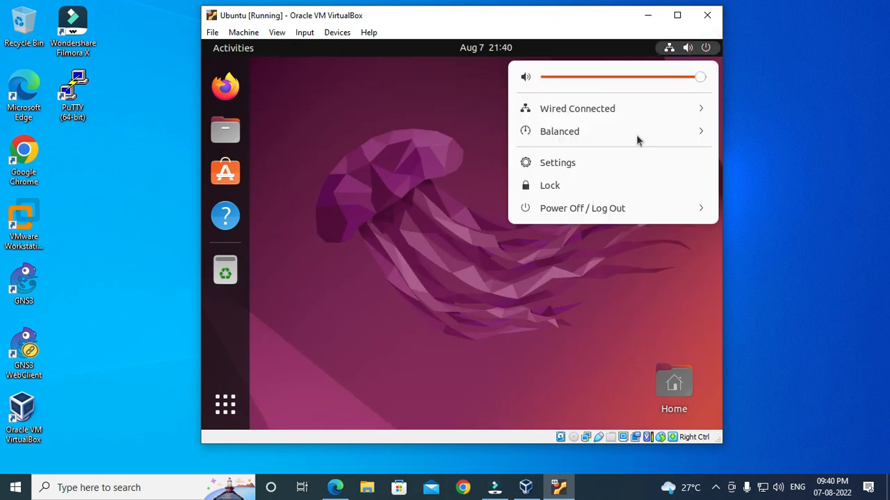
left_click(602, 208)
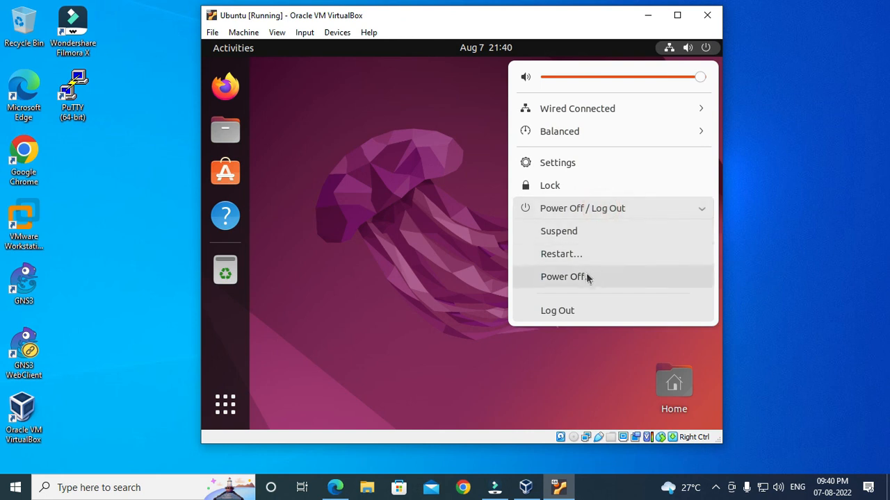
left_click(569, 313)
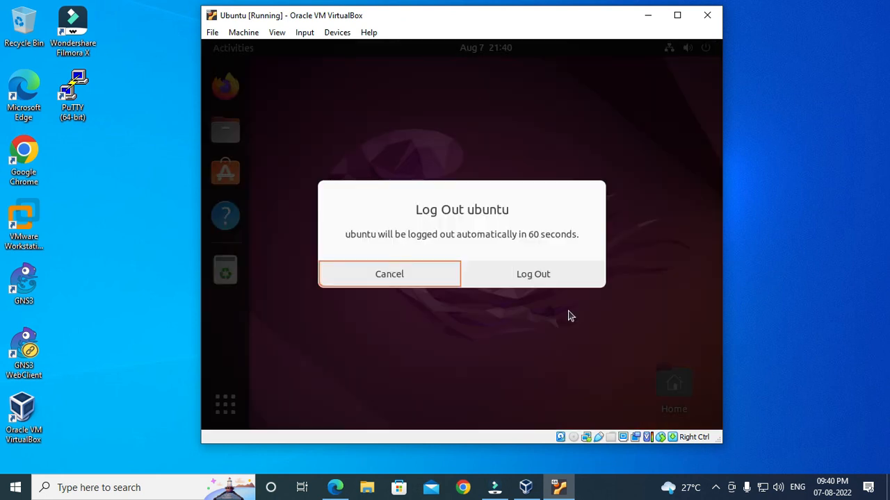
left_click(526, 281)
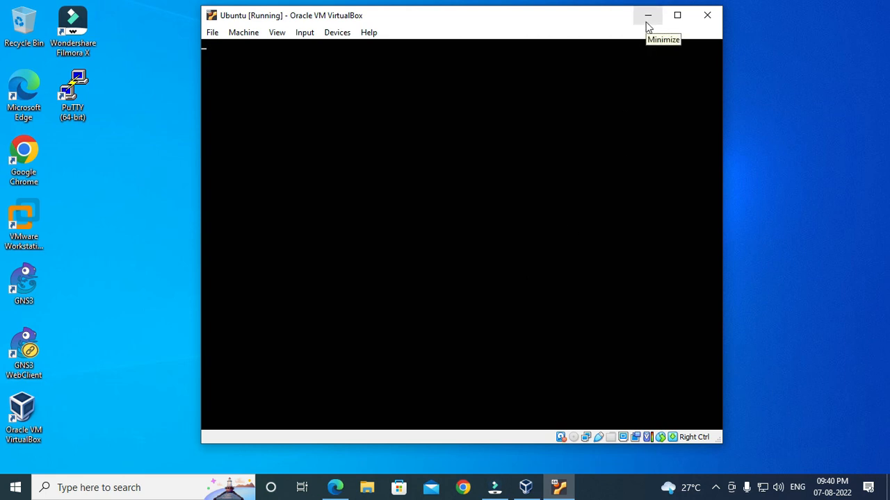
Launch Remote Desktop Connection, connect to 192.168.1.12 and accept the identity warning
left_click(92, 489)
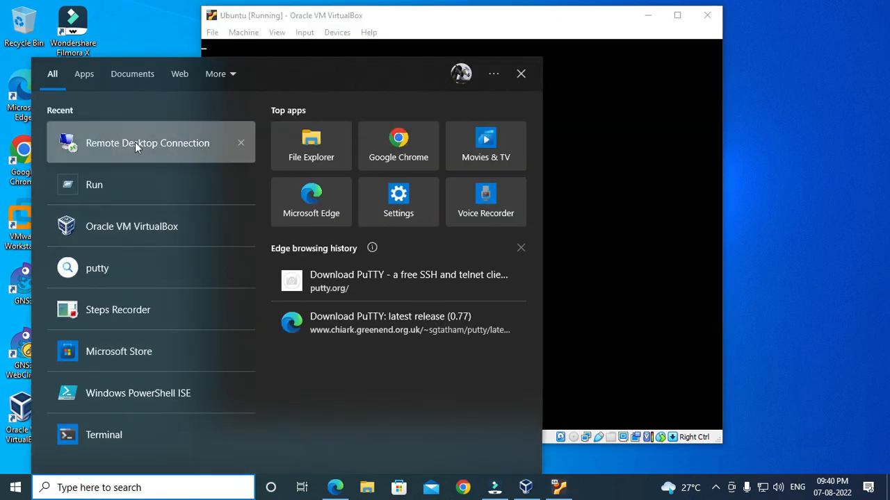
left_click(135, 143)
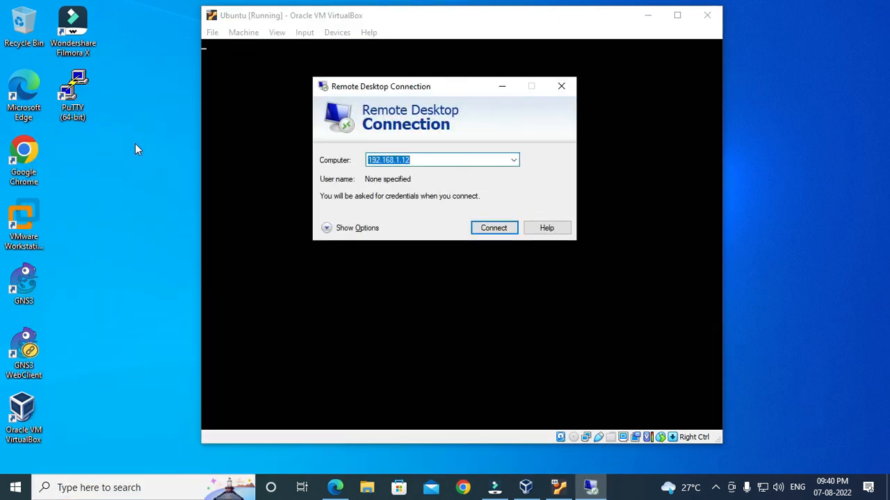
left_click(428, 162)
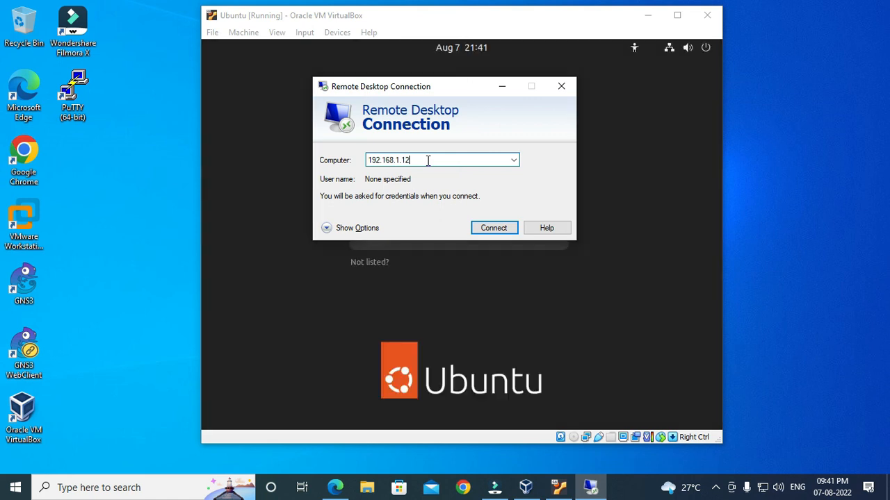
left_click(486, 229)
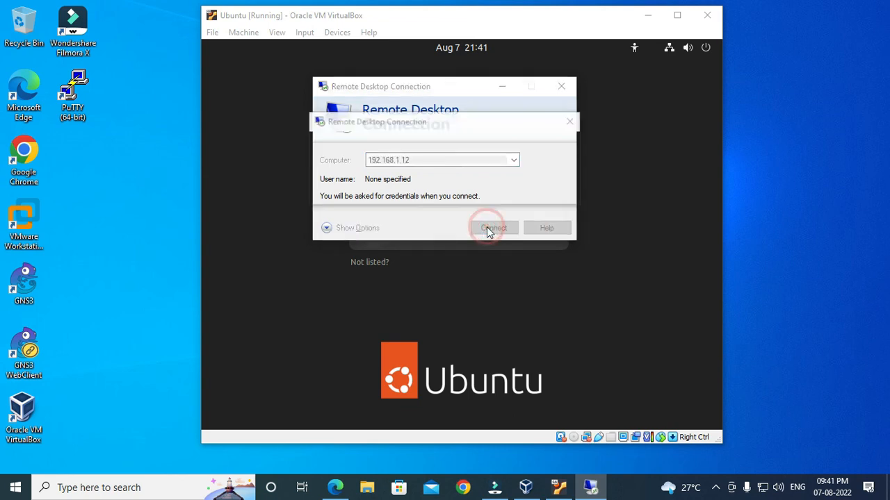
left_click(486, 222)
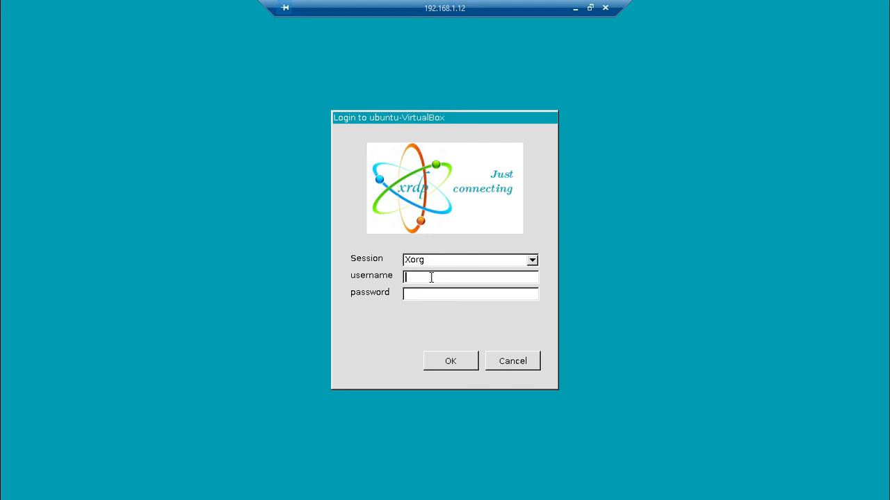
Sign in at the xrdp login screen as user ubuntu
type("ubuntu")
key("Tab")
type("ubuntu")
key("Return")
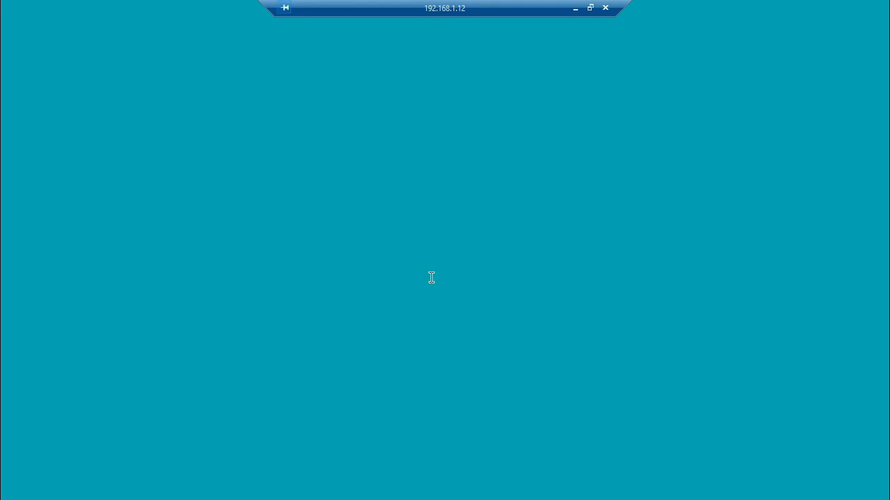